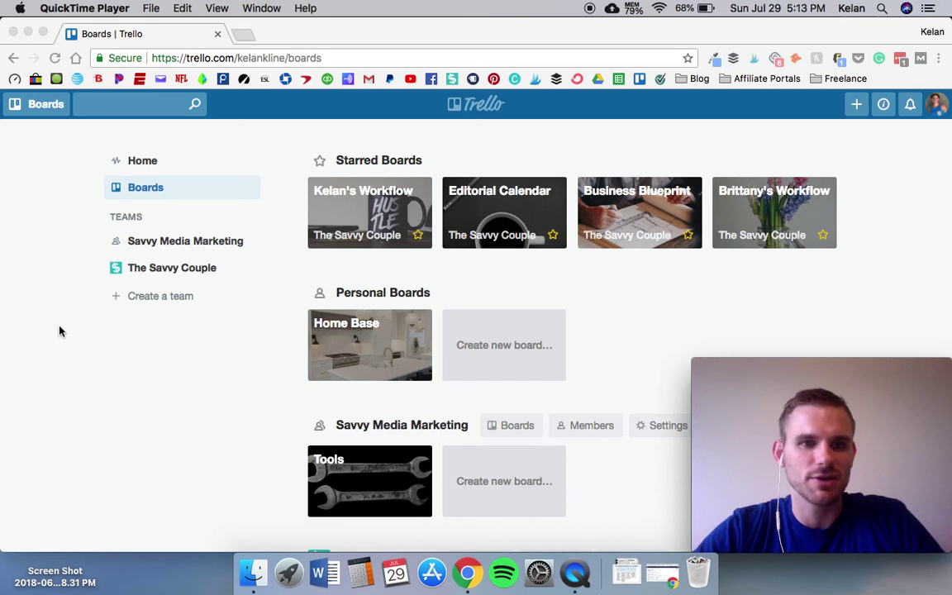
Step: Look over the starred, personal and team boards, and open the Editorial Calendar board
scroll(53, 200, down, 1)
scroll(53, 200, down, 2)
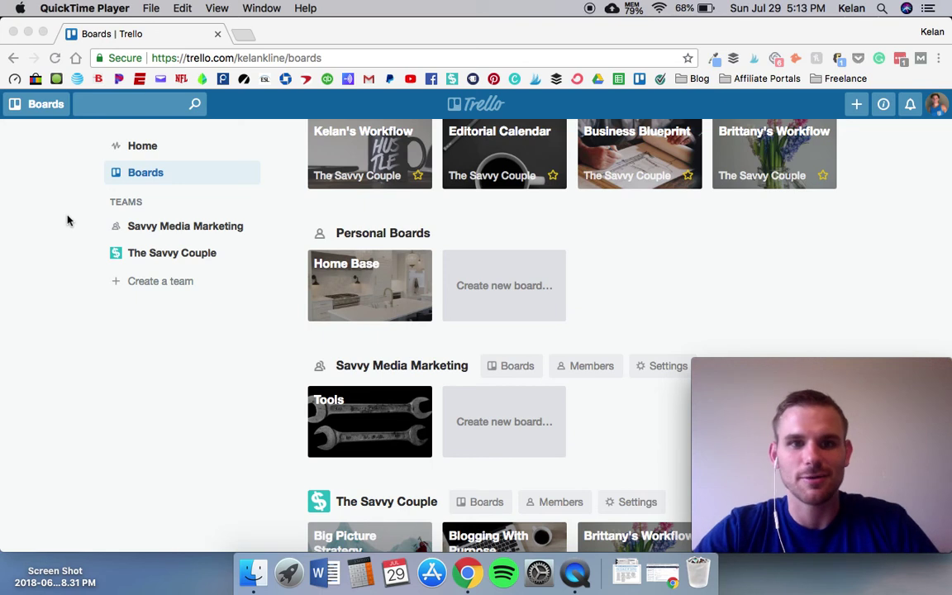
scroll(66, 221, down, 2)
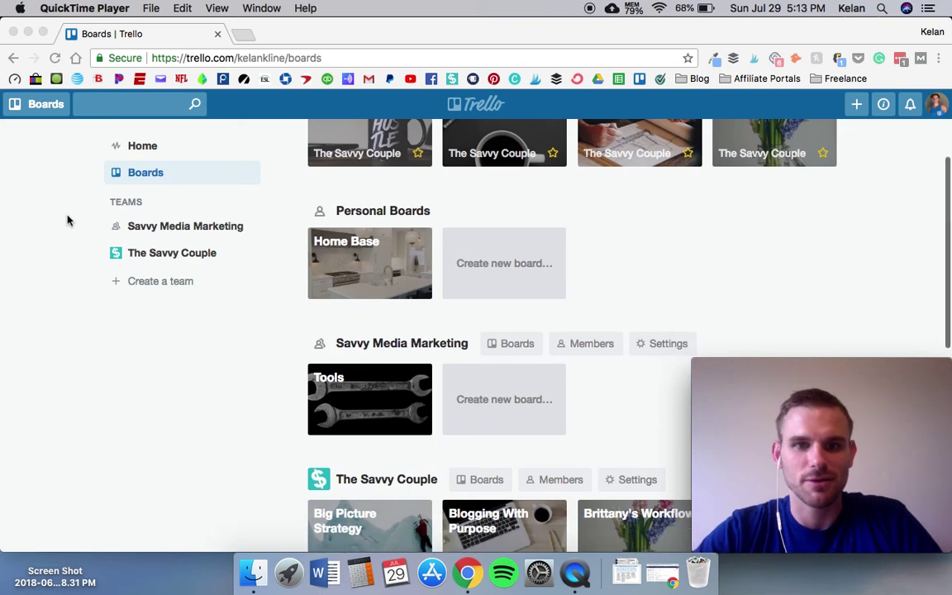
scroll(241, 371, down, 10)
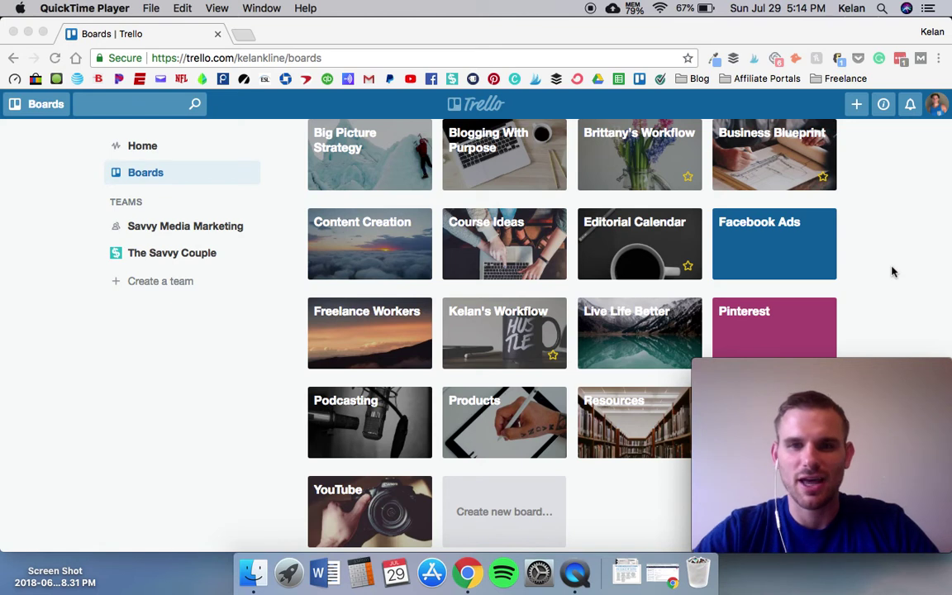
scroll(892, 271, up, 10)
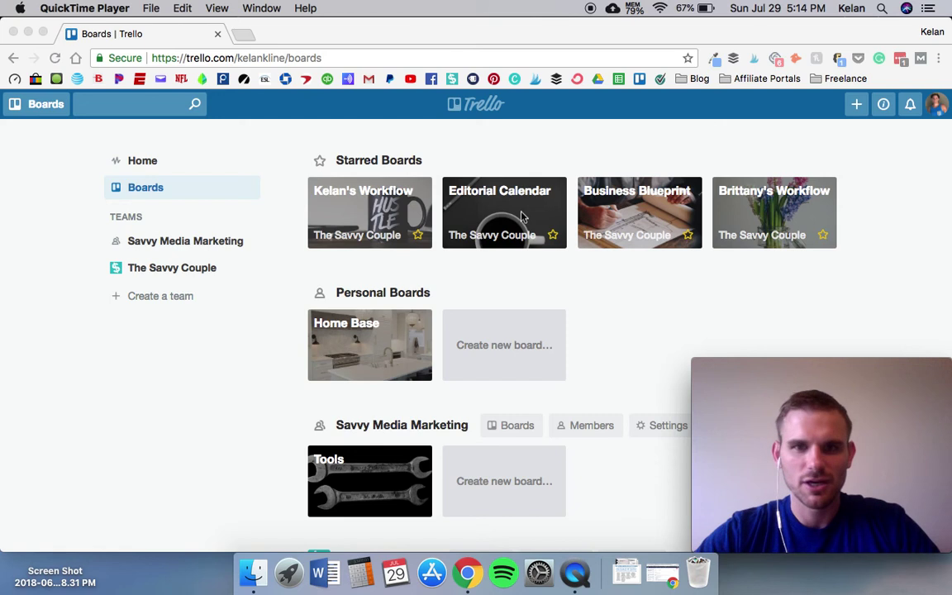
click(486, 132)
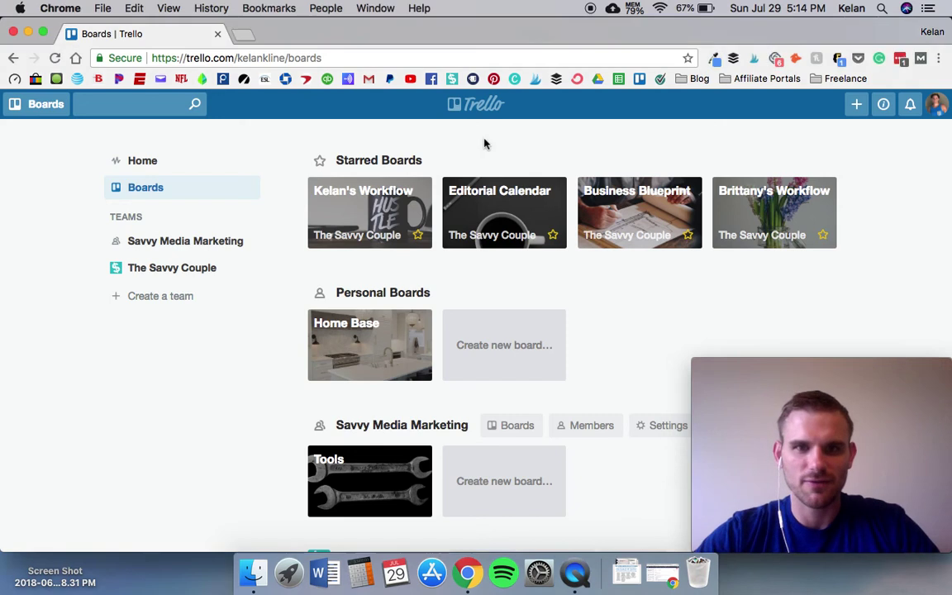
click(508, 222)
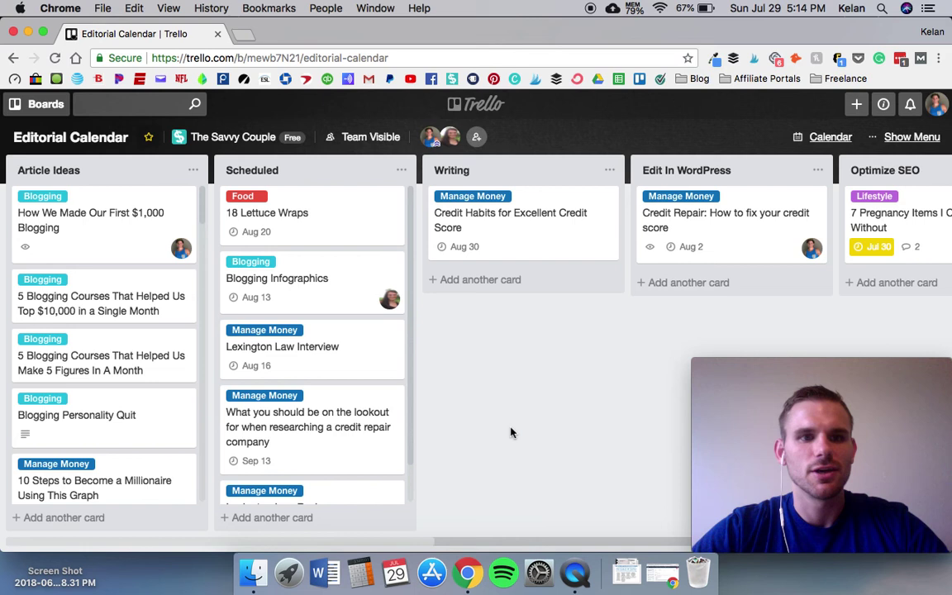
Step: Browse the Article Ideas cards and view the quick-edit options of the 18 Lettuce Wraps card without changing it
scroll(118, 241, down, 10)
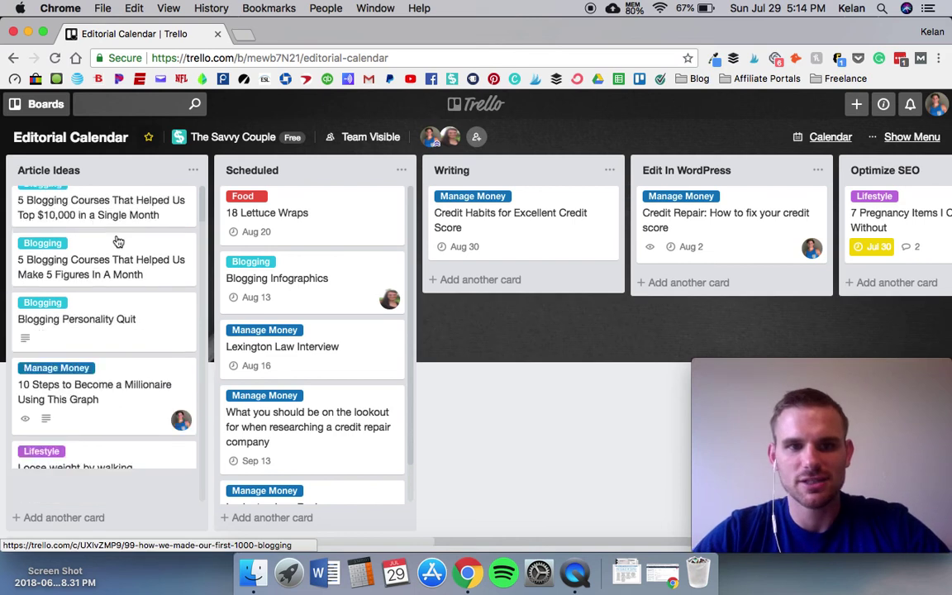
scroll(118, 242, up, 10)
scroll(118, 241, up, 1)
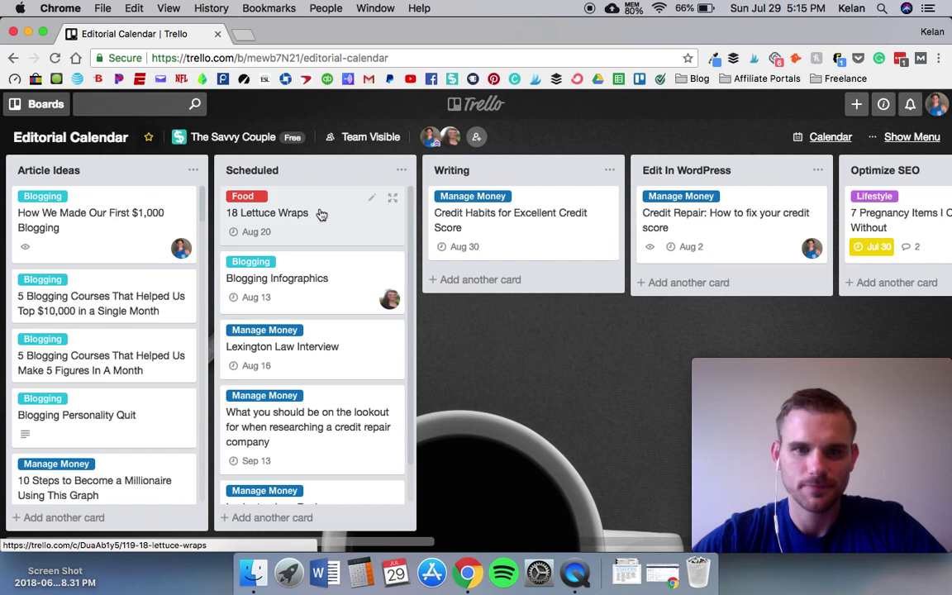
click(371, 204)
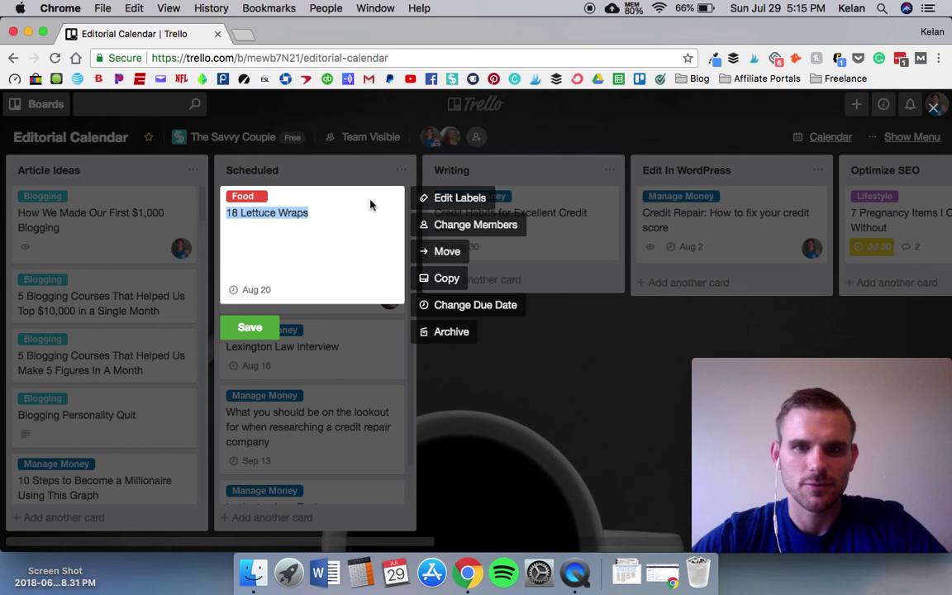
click(572, 346)
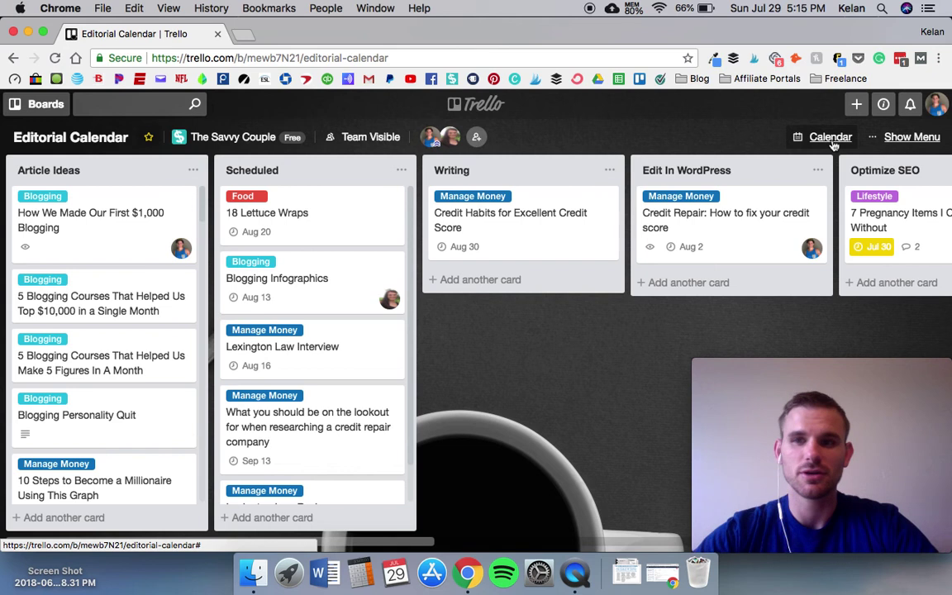
Step: Show the board's cards in calendar view and look back through the posts to May 2018
click(833, 143)
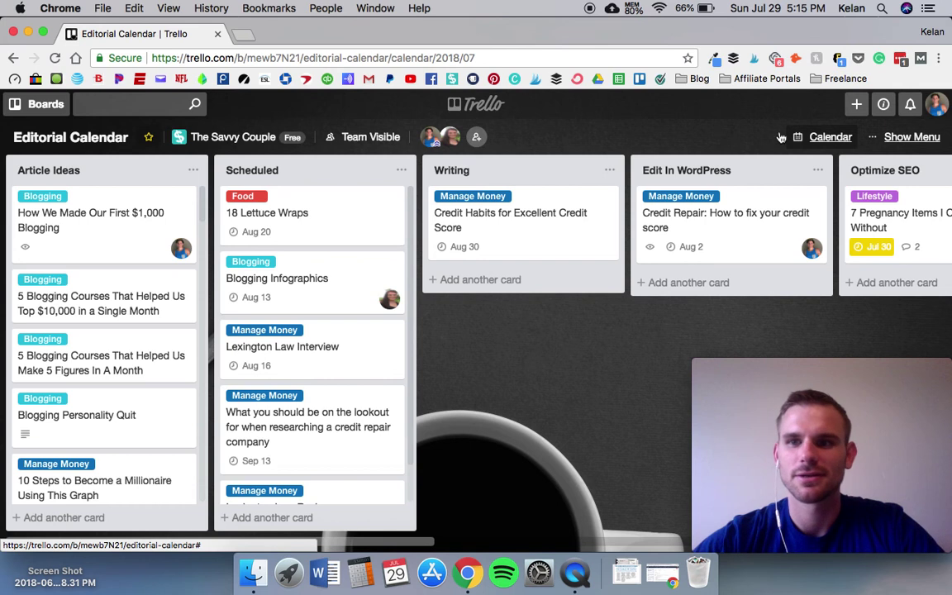
click(825, 138)
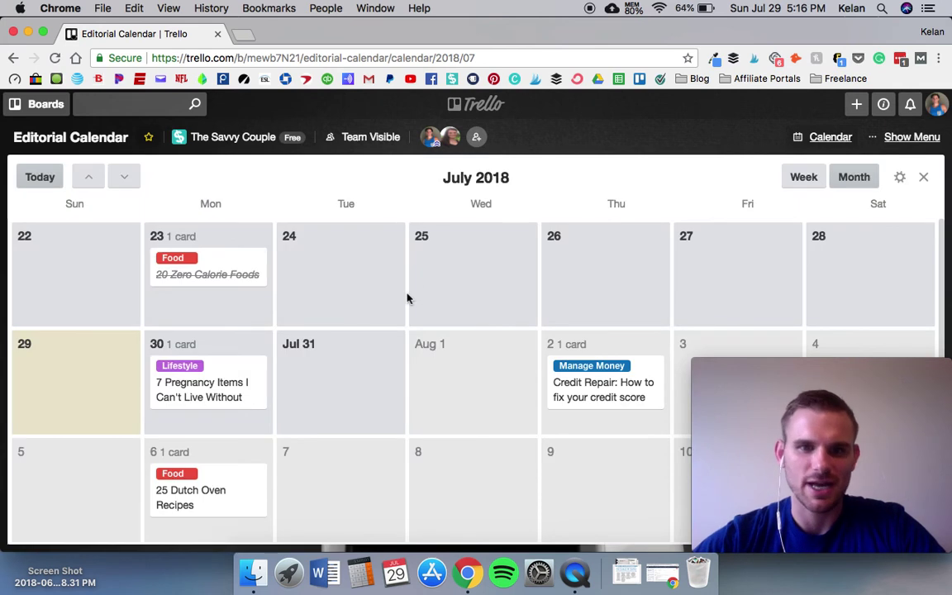
scroll(407, 297, up, 6)
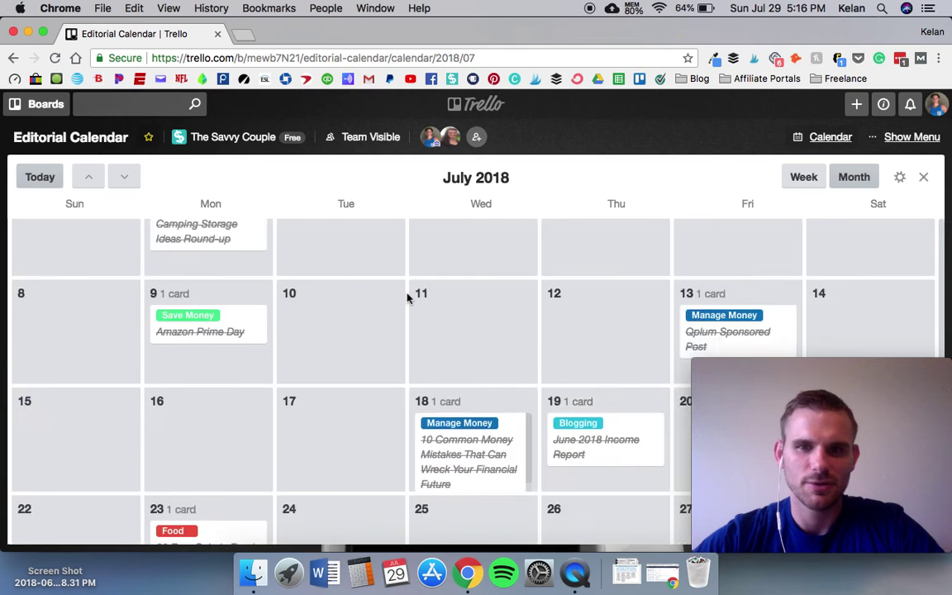
scroll(407, 298, up, 5)
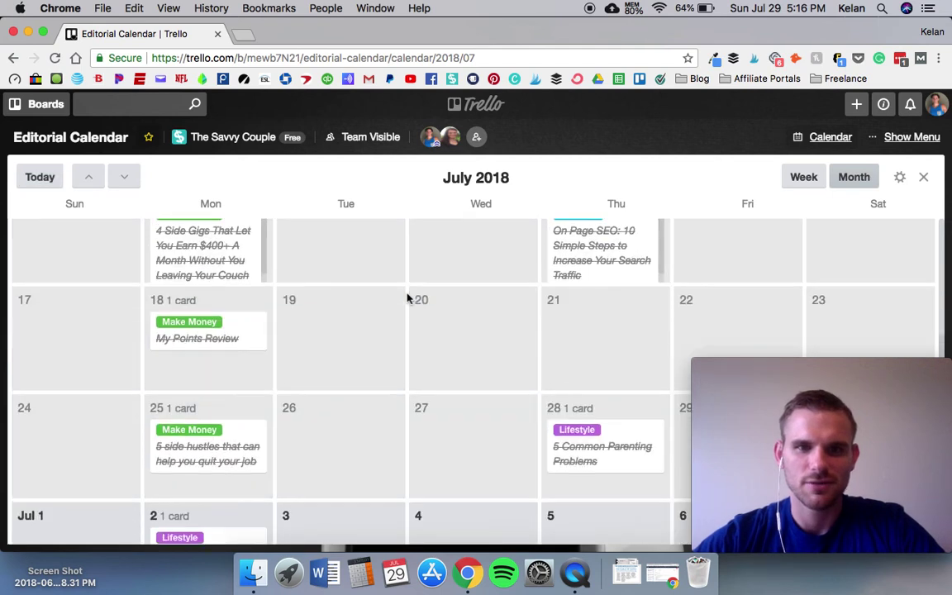
scroll(407, 298, up, 3)
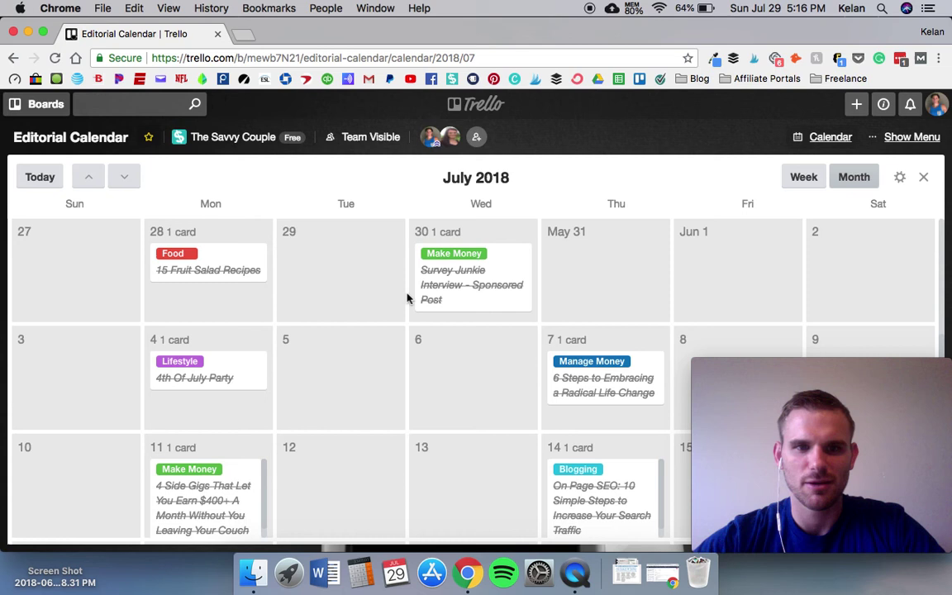
scroll(407, 298, up, 2)
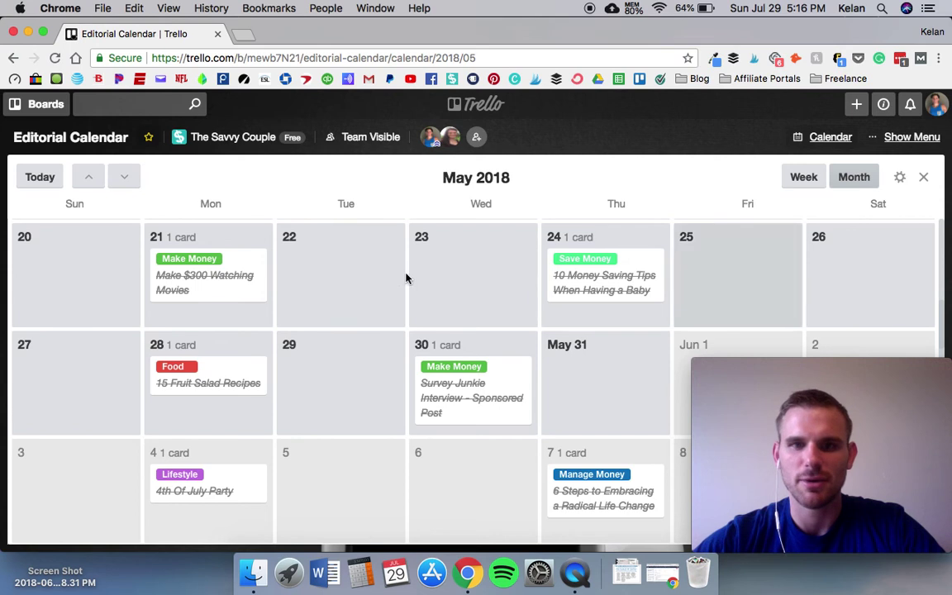
Step: Examine the posts planned on the calendar from June through August 2018, returning to late July
scroll(366, 279, down, 3)
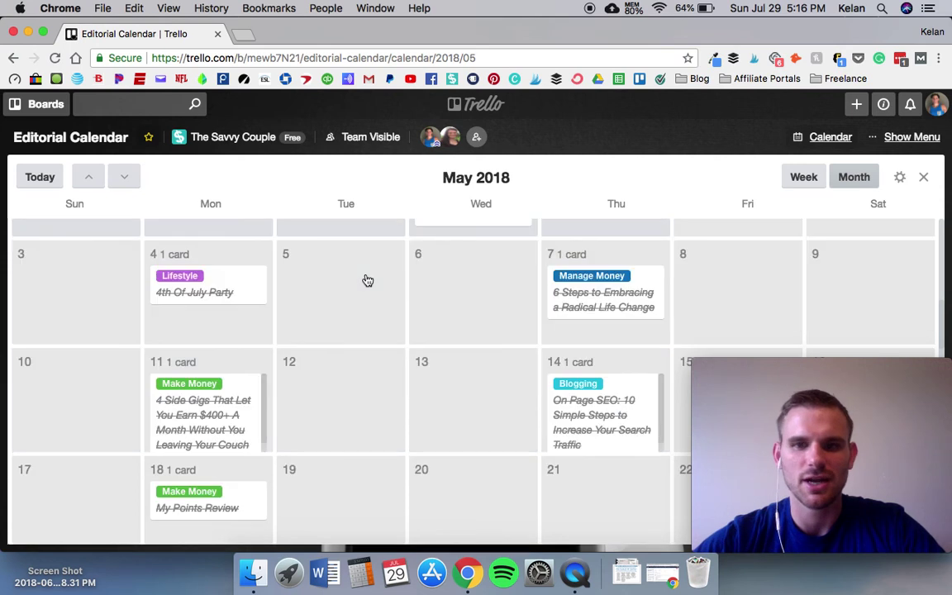
scroll(368, 281, down, 10)
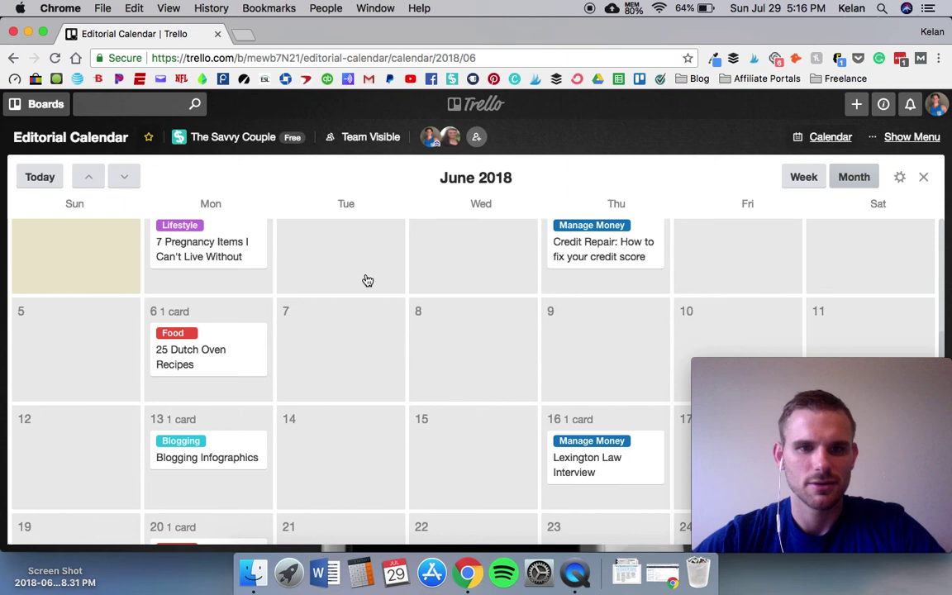
scroll(368, 281, down, 3)
scroll(368, 281, up, 3)
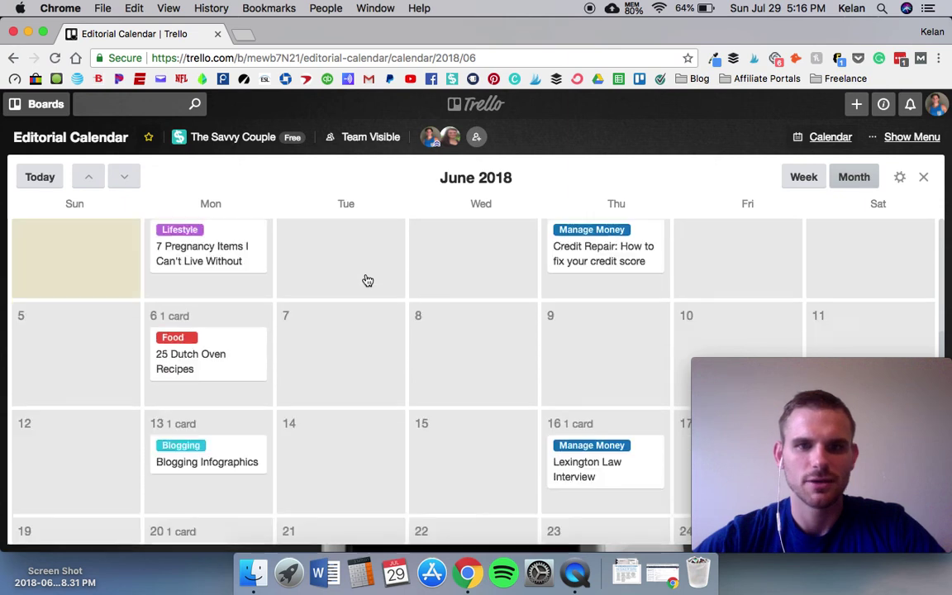
scroll(367, 281, up, 3)
scroll(368, 281, down, 5)
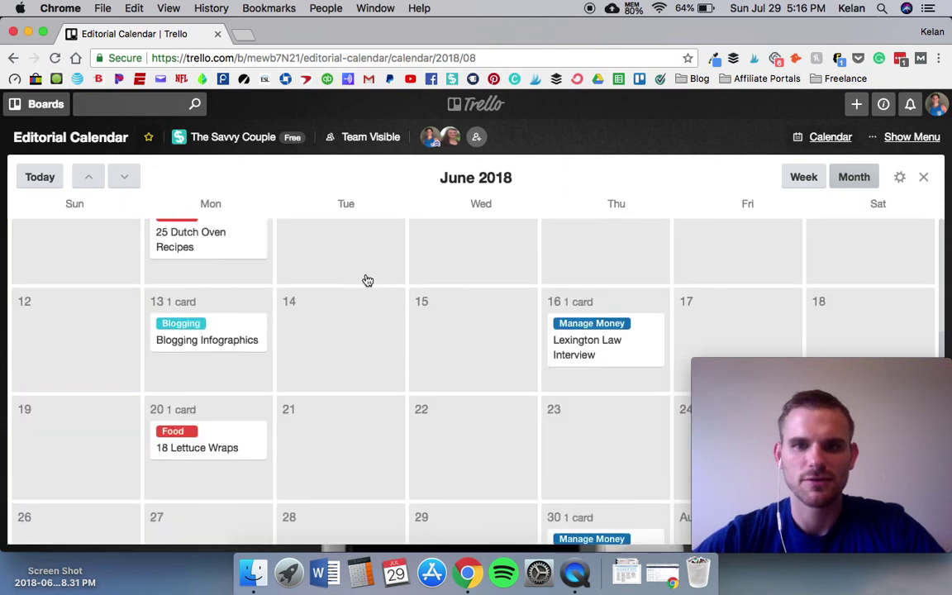
scroll(368, 281, down, 2)
scroll(368, 281, up, 2)
scroll(368, 281, down, 10)
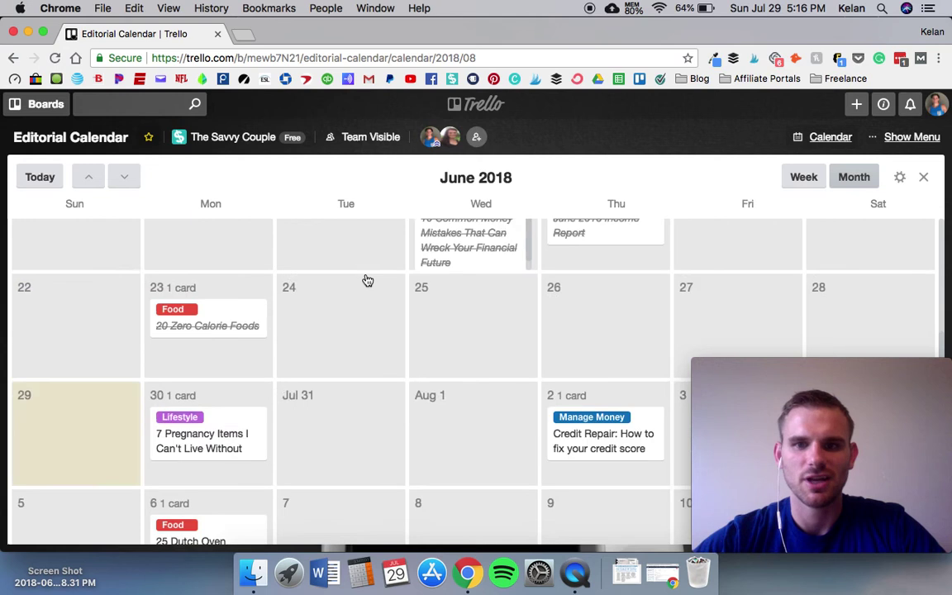
scroll(367, 281, up, 3)
scroll(368, 281, down, 3)
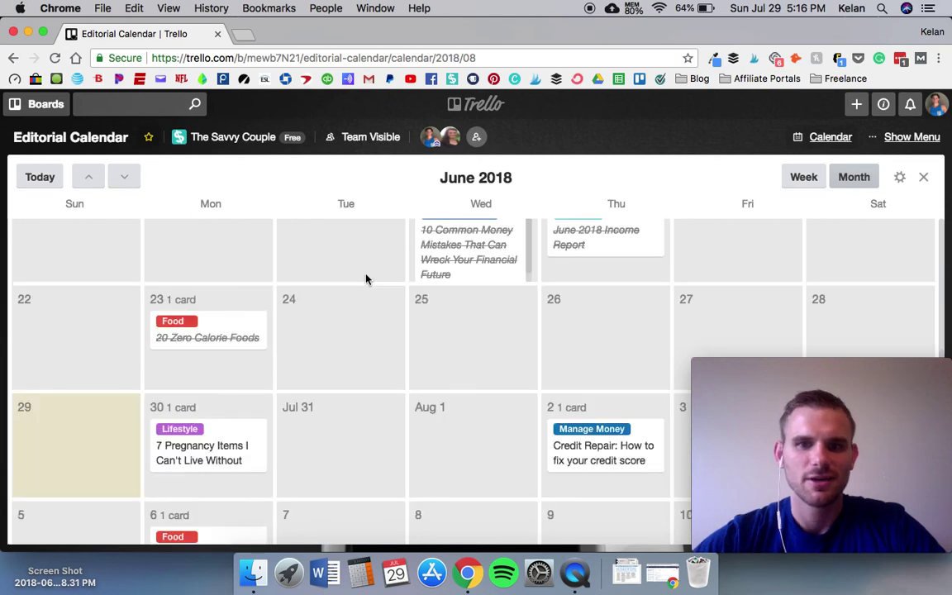
scroll(367, 279, down, 1)
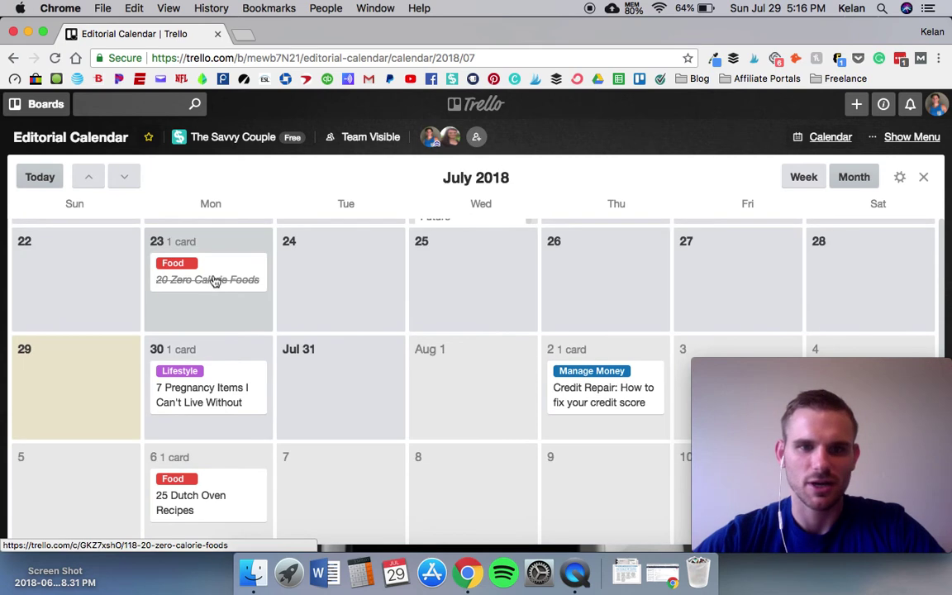
Step: View the details of the 20 Zero Calorie Foods card on July 23, and close it
click(222, 281)
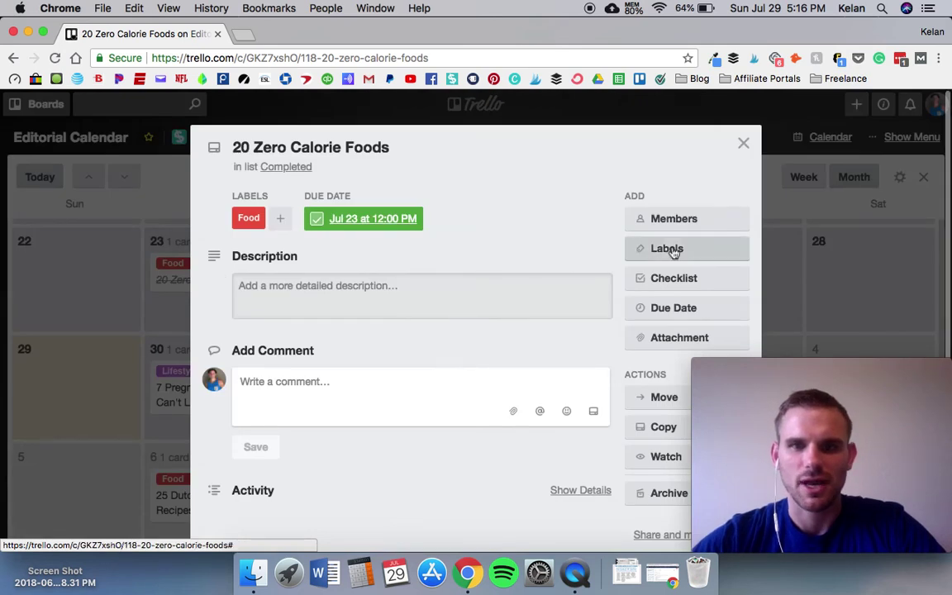
scroll(573, 226, down, 2)
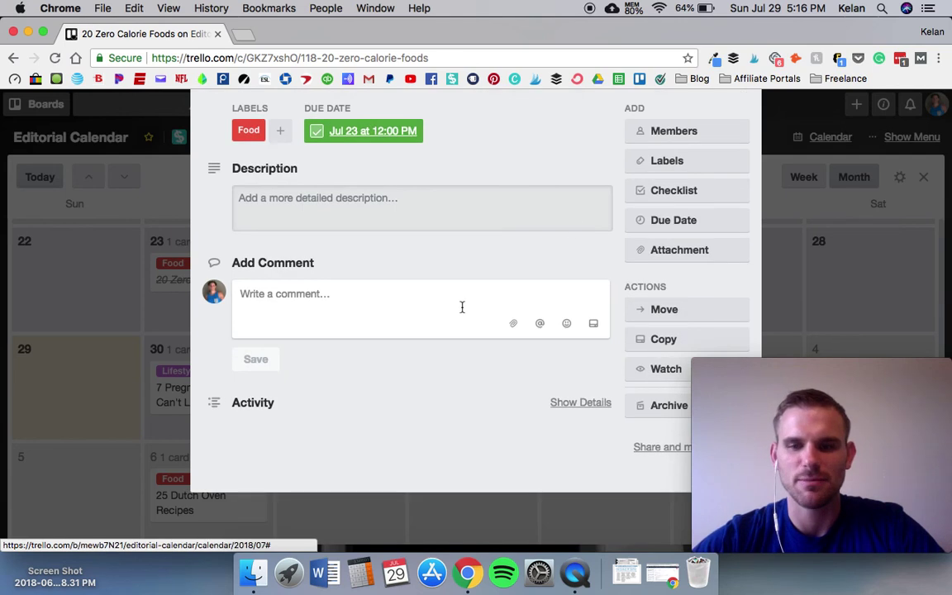
scroll(462, 306, up, 1)
scroll(462, 307, up, 1)
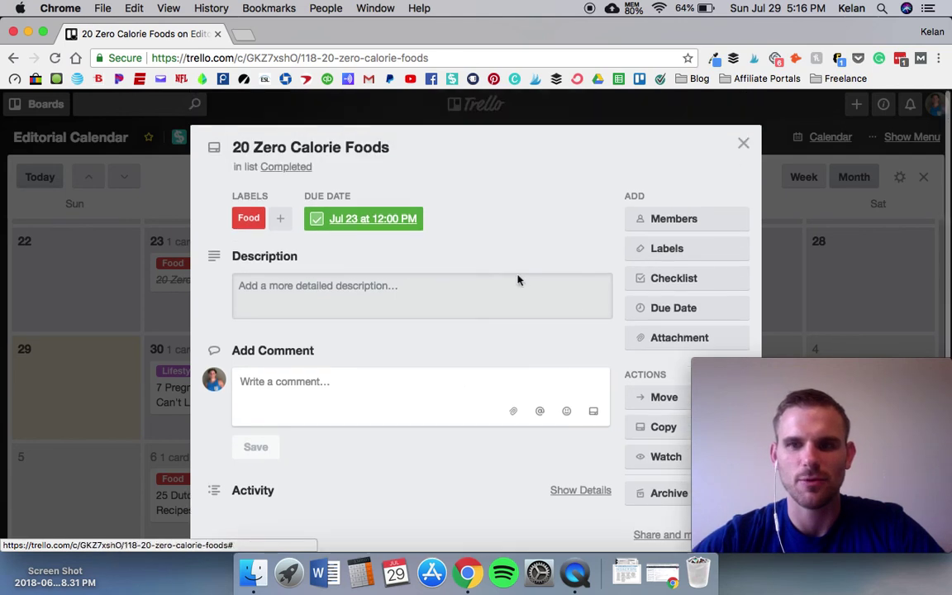
click(745, 146)
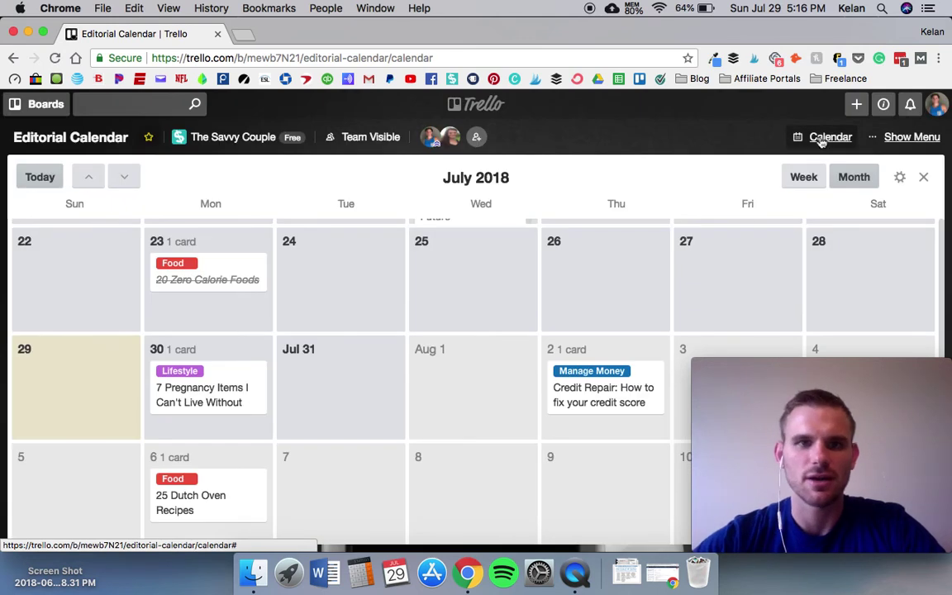
Step: Leave the calendar view and examine the board's workflow lists from Writing through Scheduled for Publishing
click(822, 141)
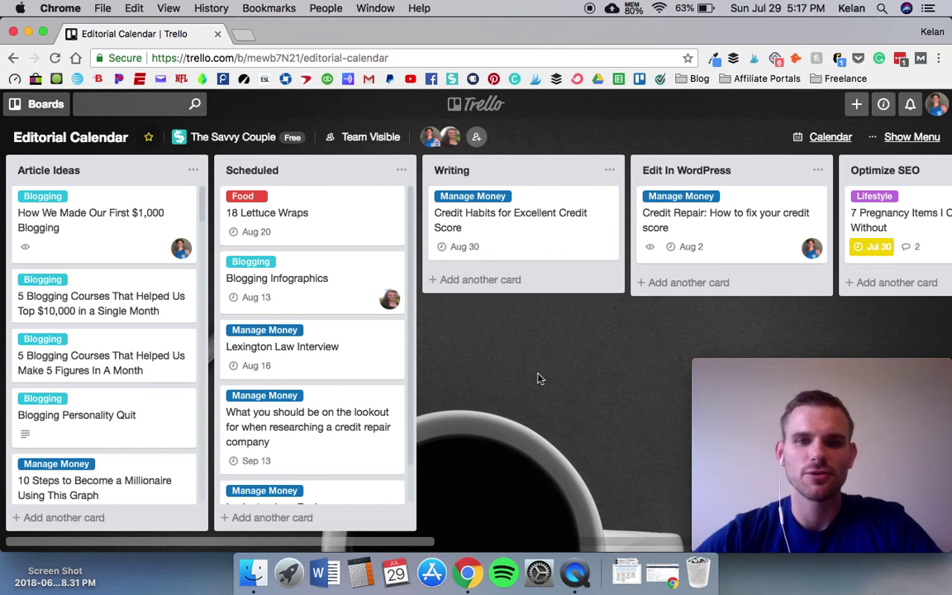
scroll(538, 379, right, 8)
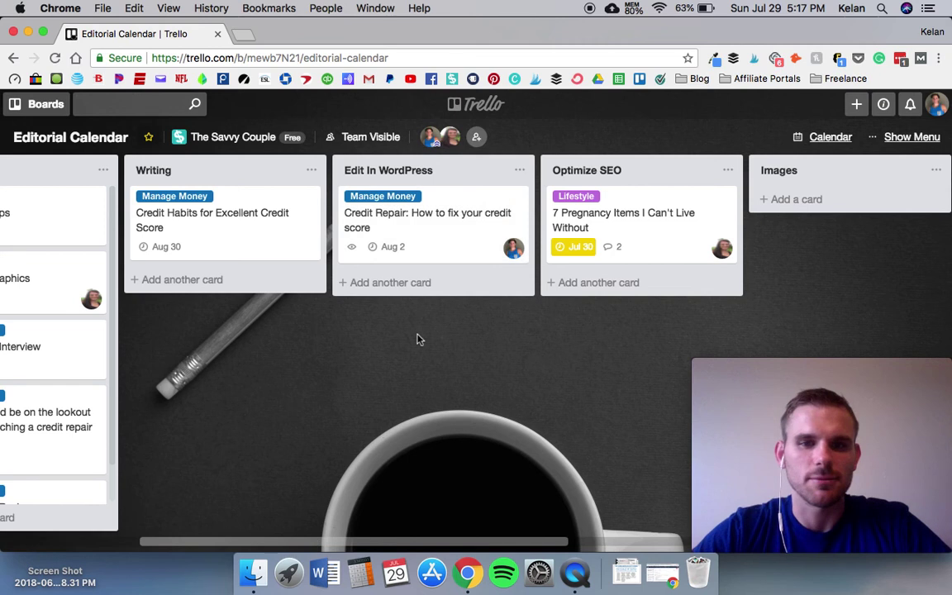
scroll(412, 430, right, 5)
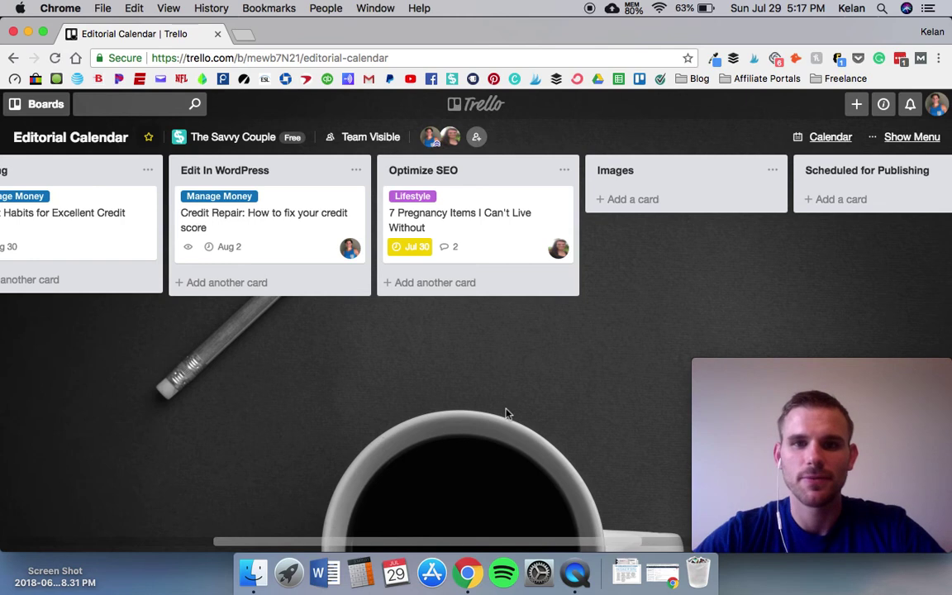
scroll(506, 414, right, 6)
scroll(508, 409, right, 1)
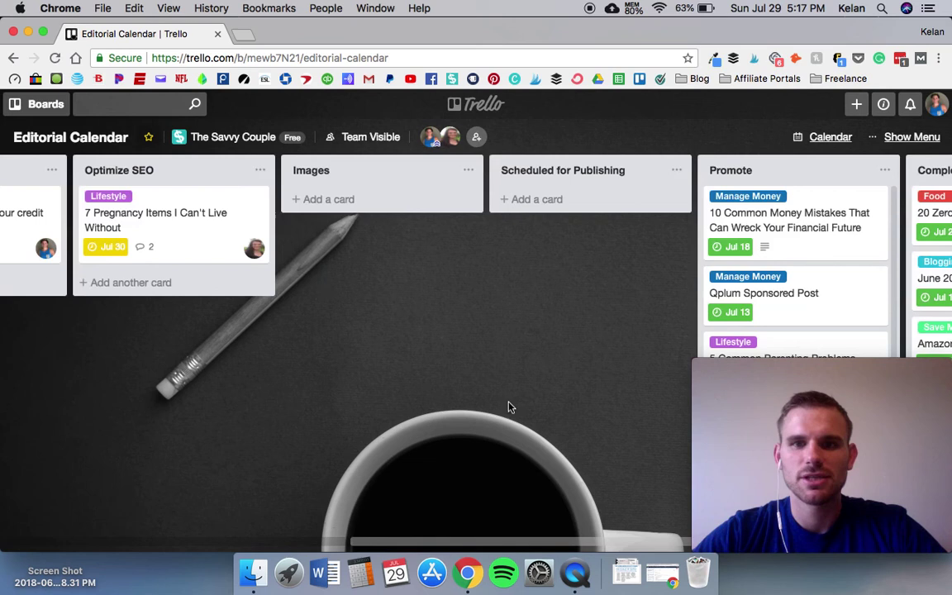
scroll(531, 312, right, 3)
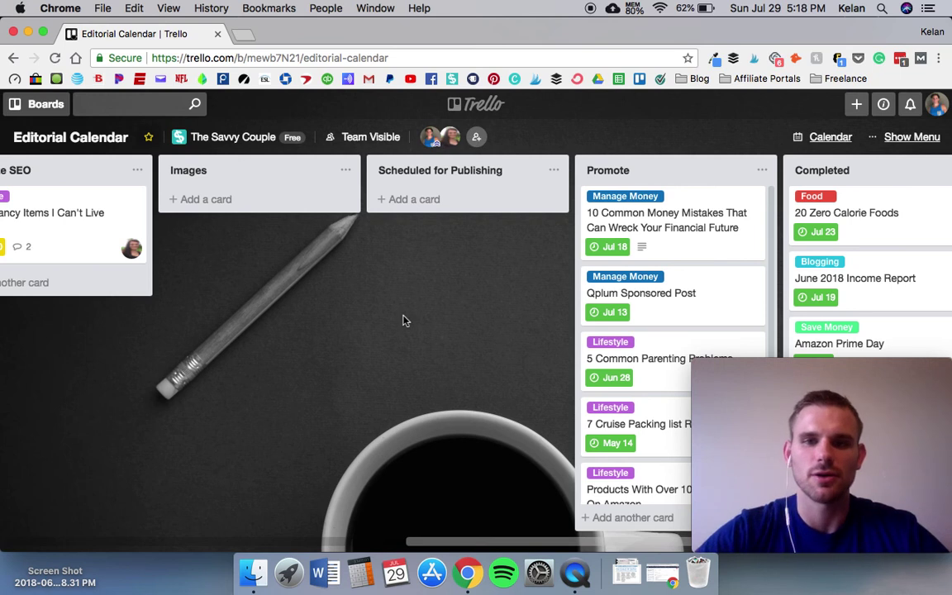
Step: Look through the article cards in the Promote list, next to the Completed list
scroll(470, 313, right, 3)
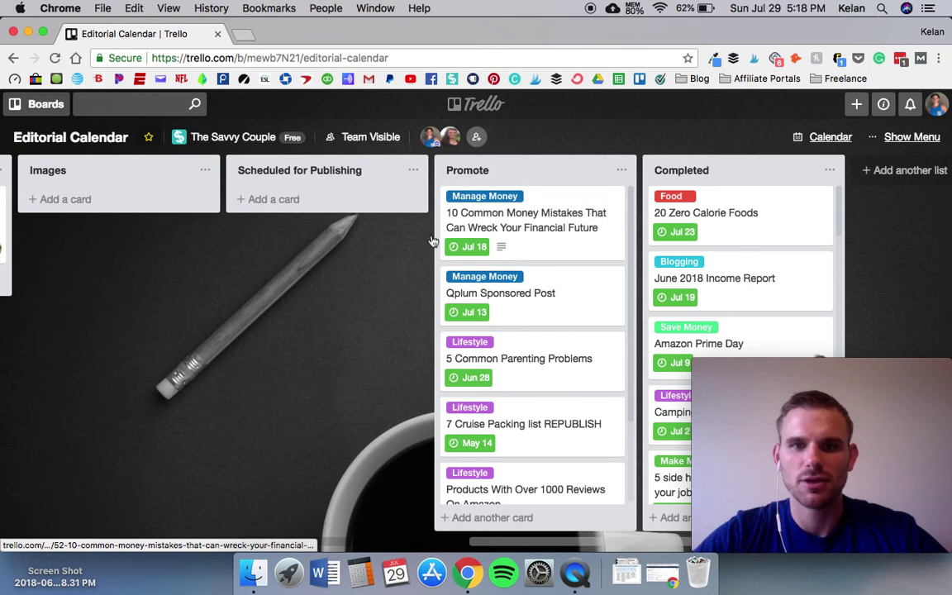
scroll(550, 285, down, 3)
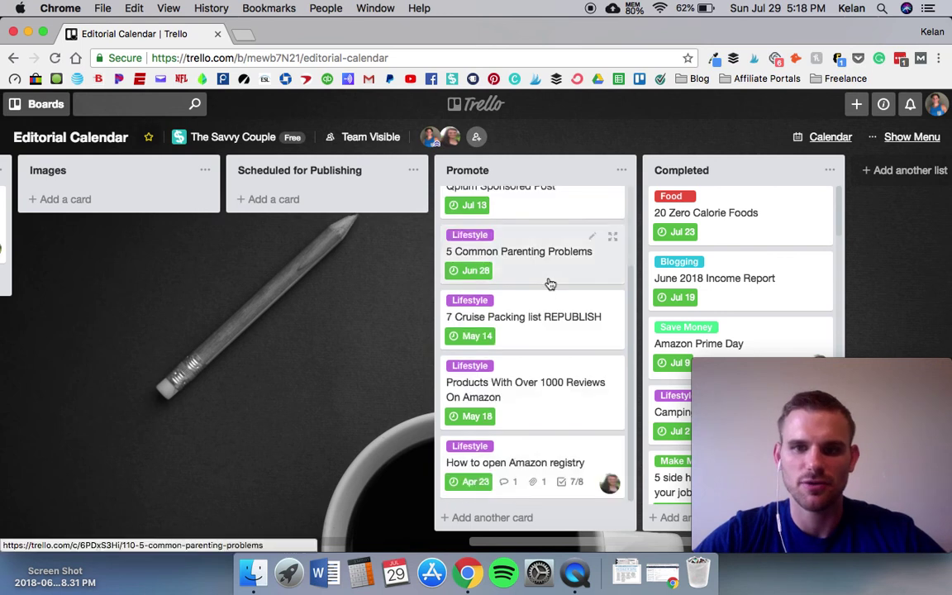
scroll(551, 285, up, 3)
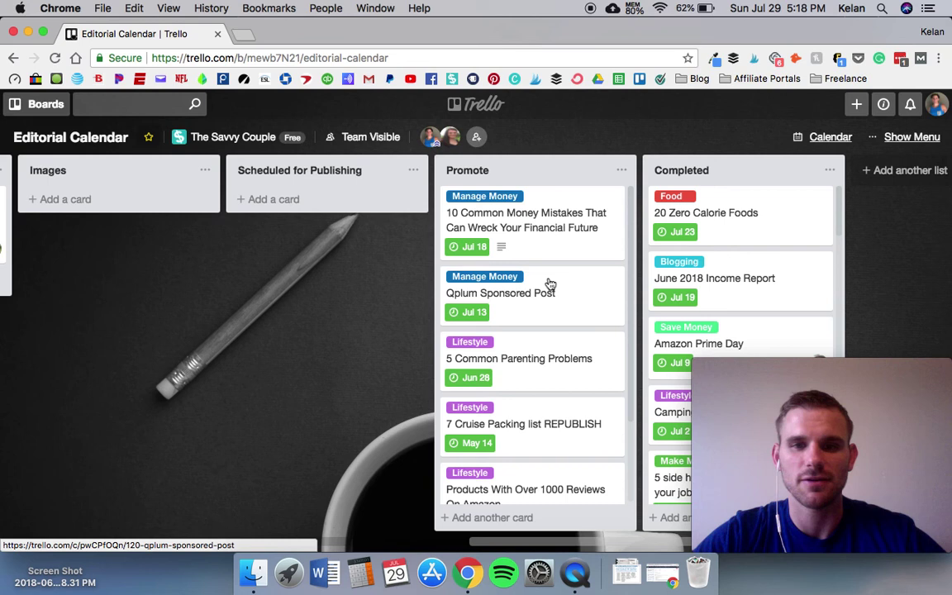
Step: Add a card titled "15 Benefits From Eating Bananas" to the Scheduled list
scroll(563, 308, down, 3)
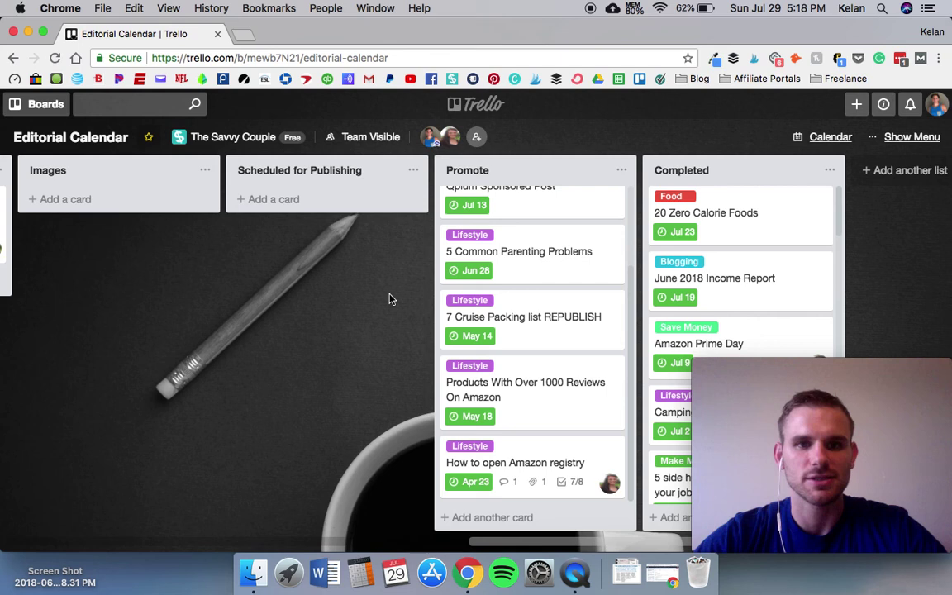
scroll(391, 299, left, 15)
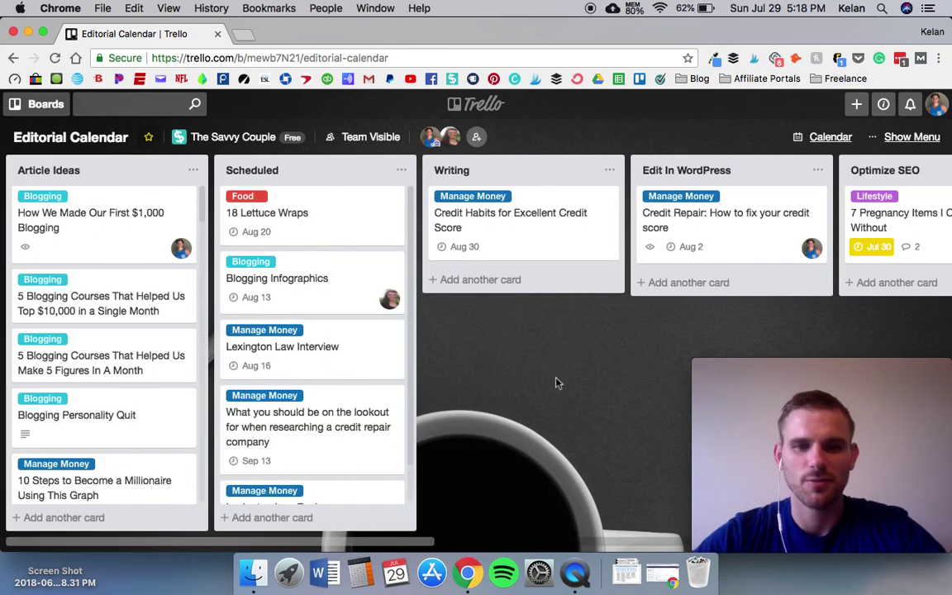
click(259, 521)
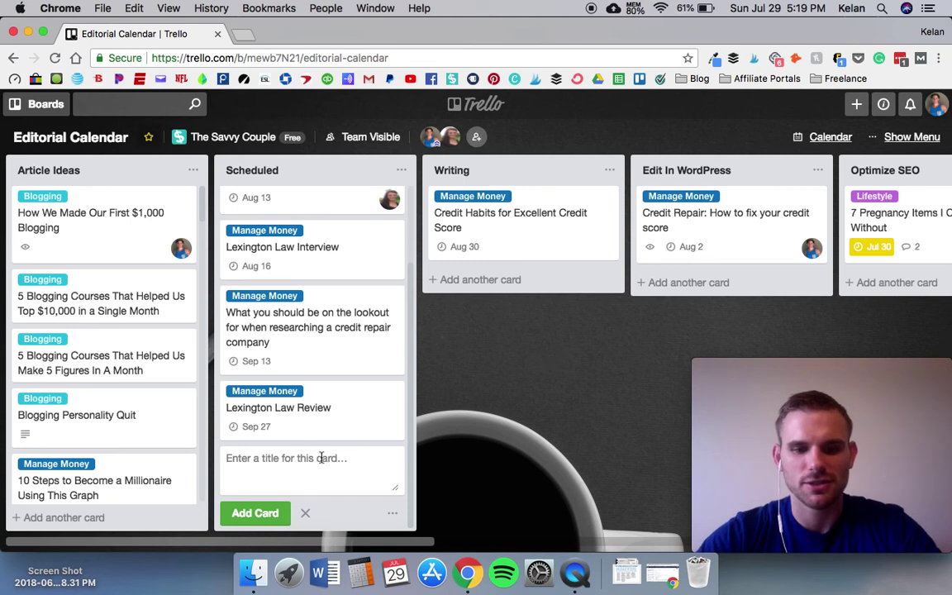
text(1)
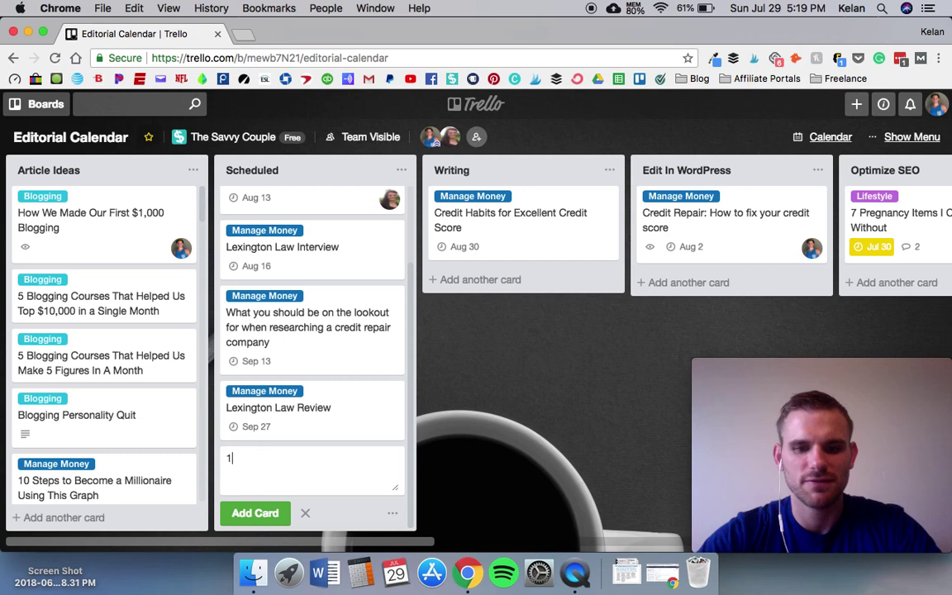
text(5 Benefits From E)
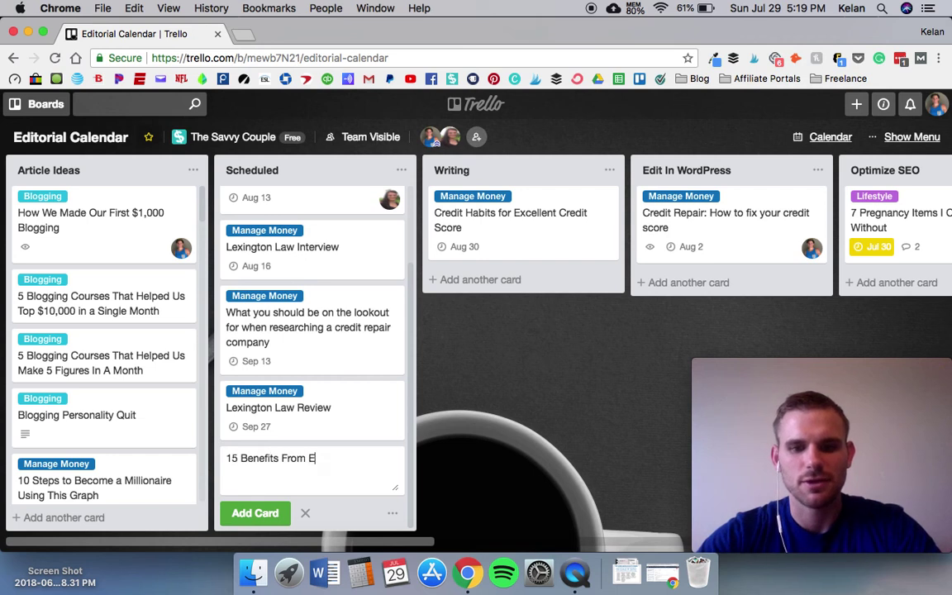
text(ating Bannana)
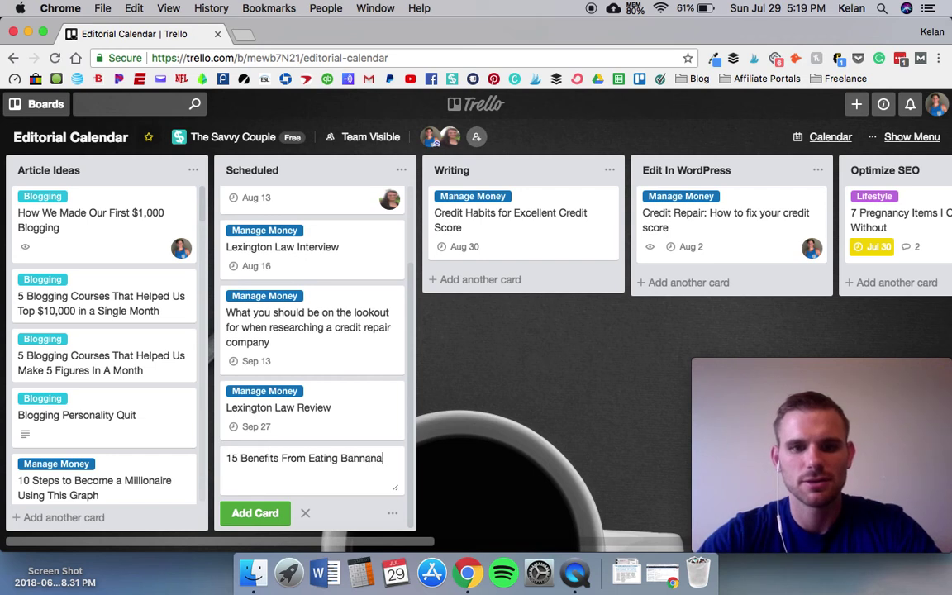
key(BackSpace)
key(BackSpace)
key(BackSpace)
key(BackSpace)
key(BackSpace)
key(BackSpace)
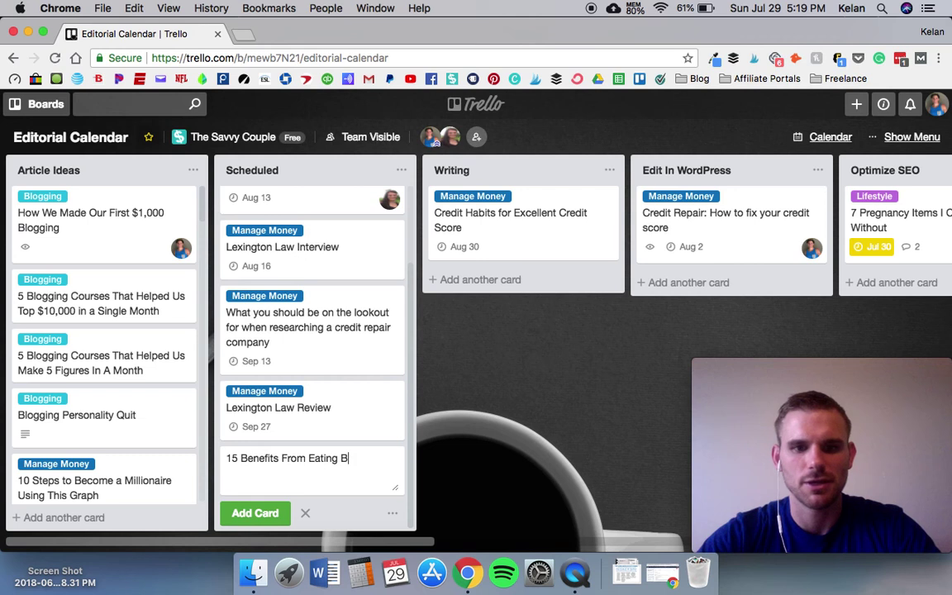
text(ananas)
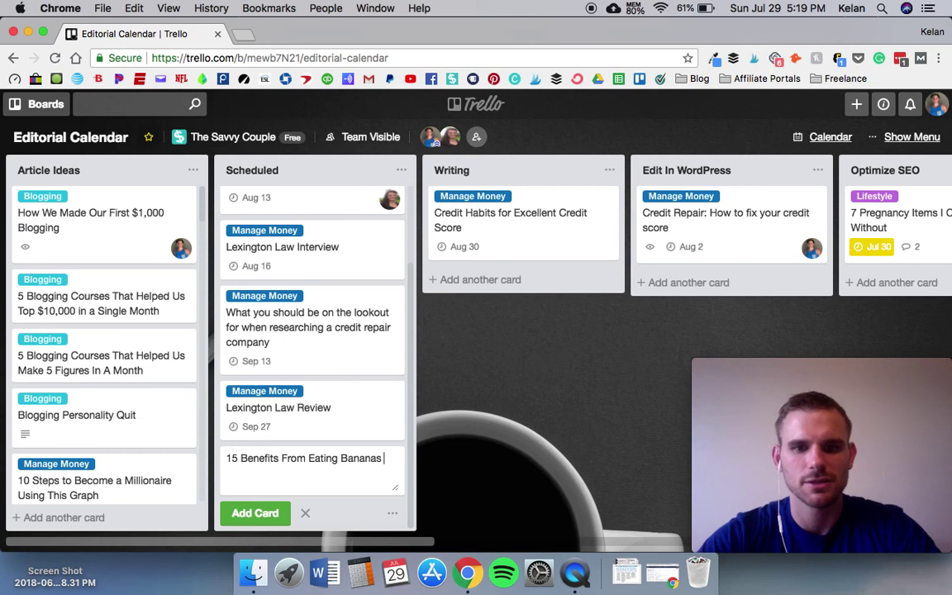
click(258, 514)
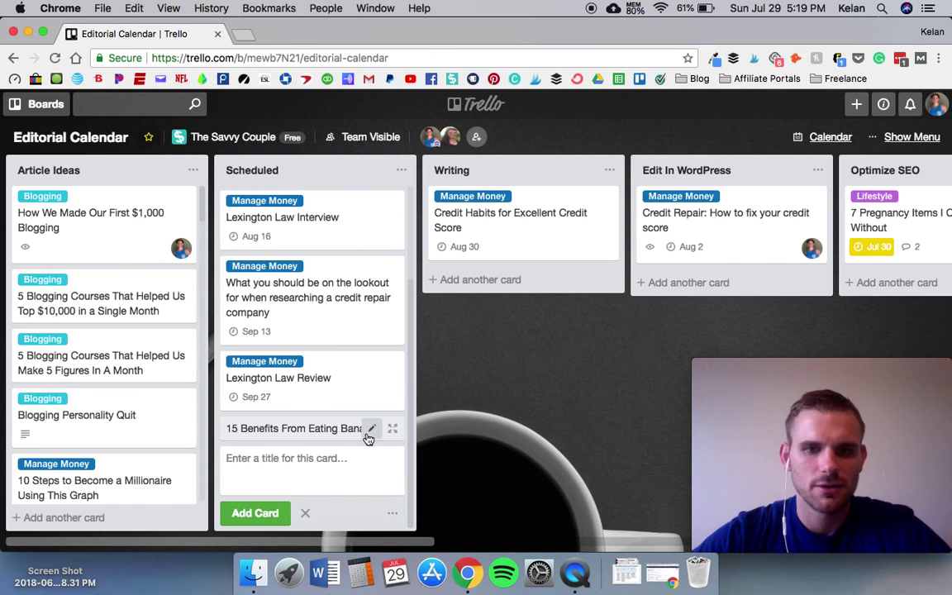
Step: Label the 15 Benefits From Eating Bananas card as Food and save it
click(371, 429)
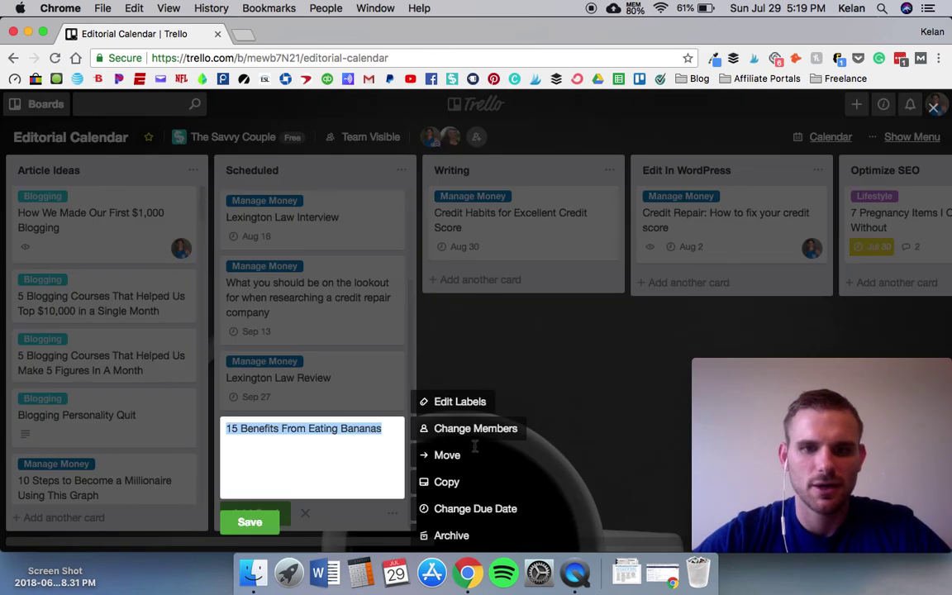
click(452, 403)
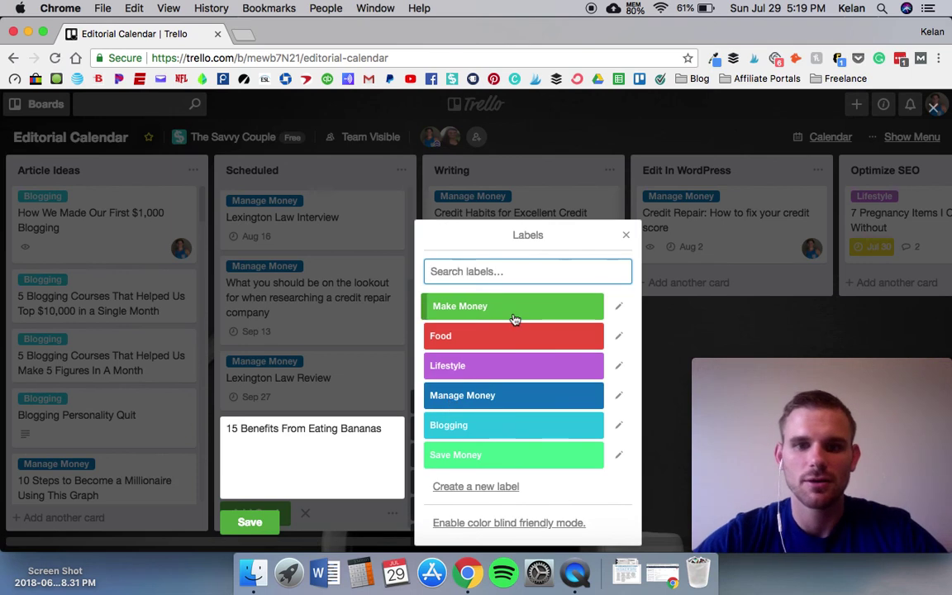
click(512, 339)
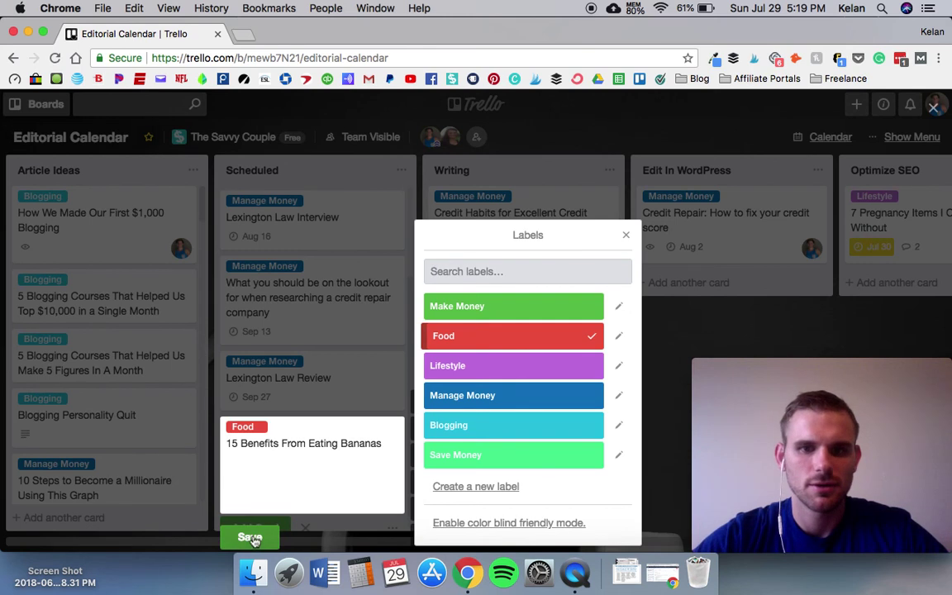
click(250, 538)
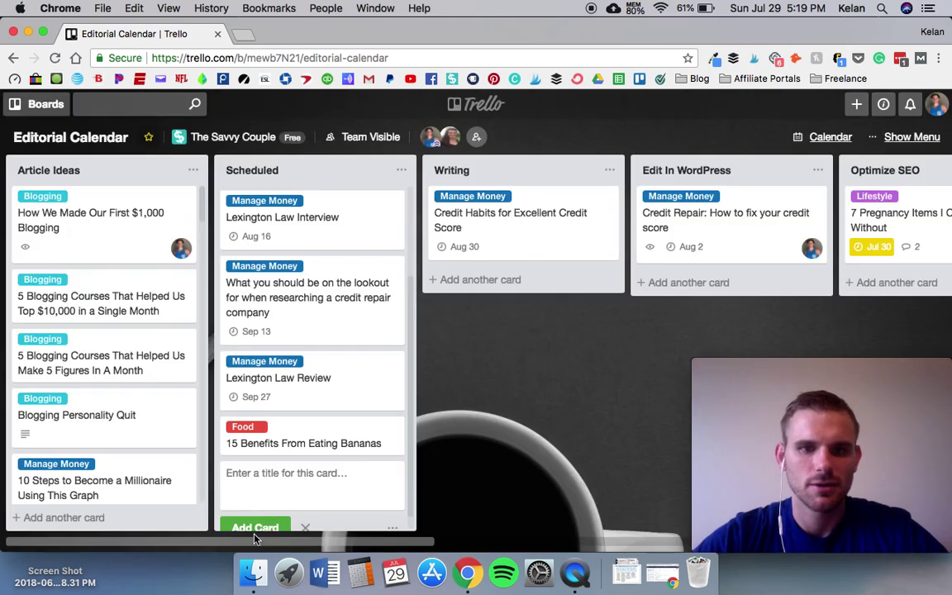
Step: Set the bananas card's due date to 8/1/2018 at 8:00 am and save the card
click(371, 430)
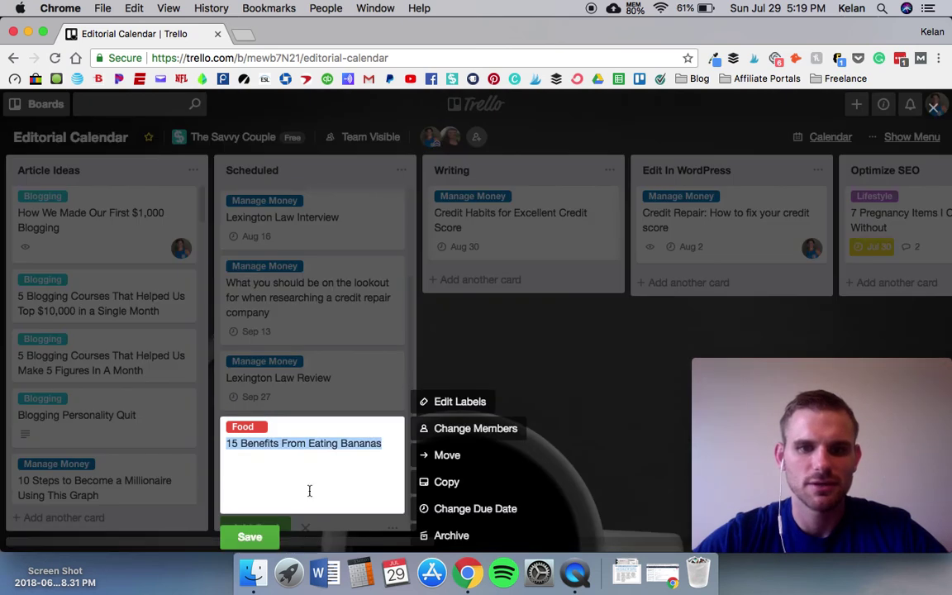
click(480, 511)
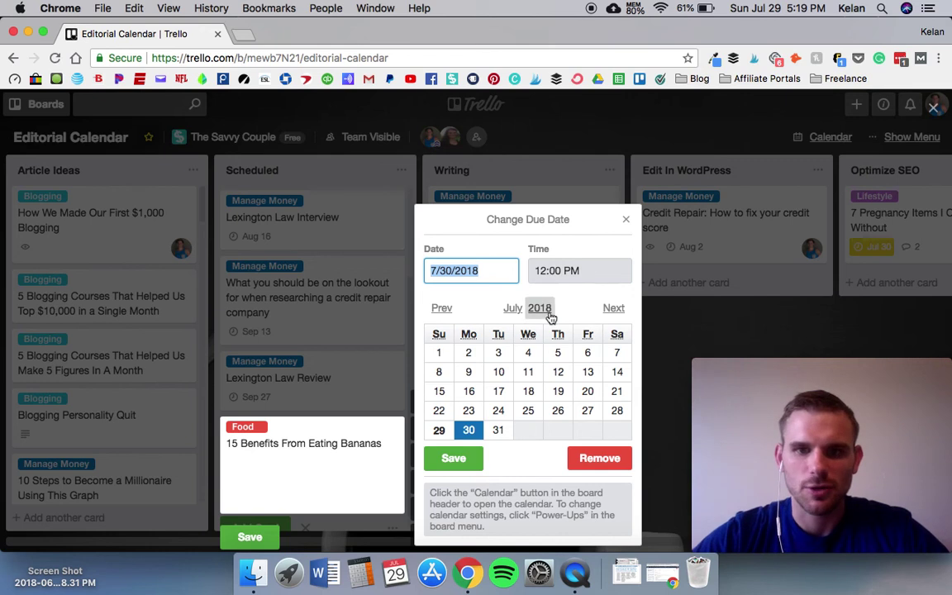
click(497, 429)
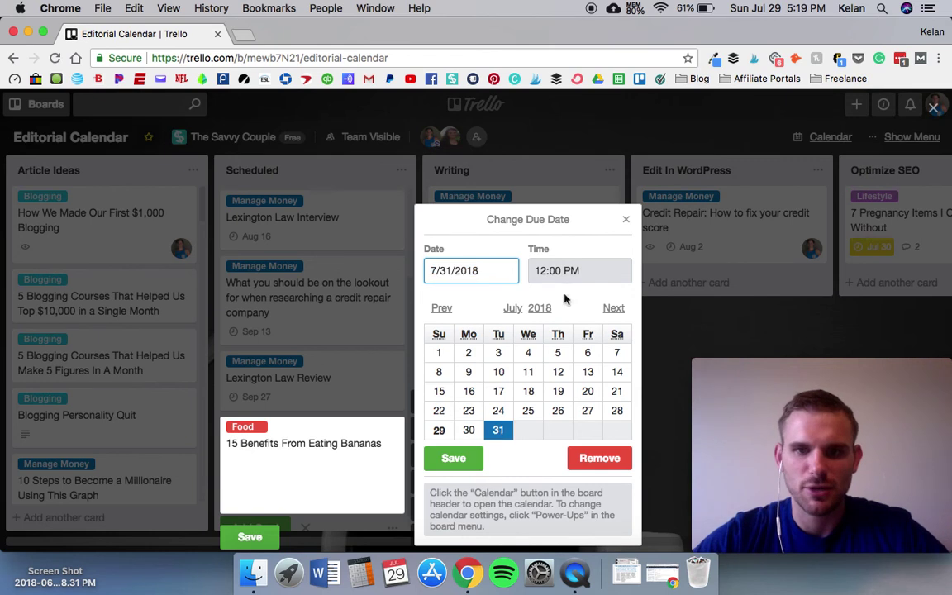
click(547, 270)
key(BackSpace)
key(Delete)
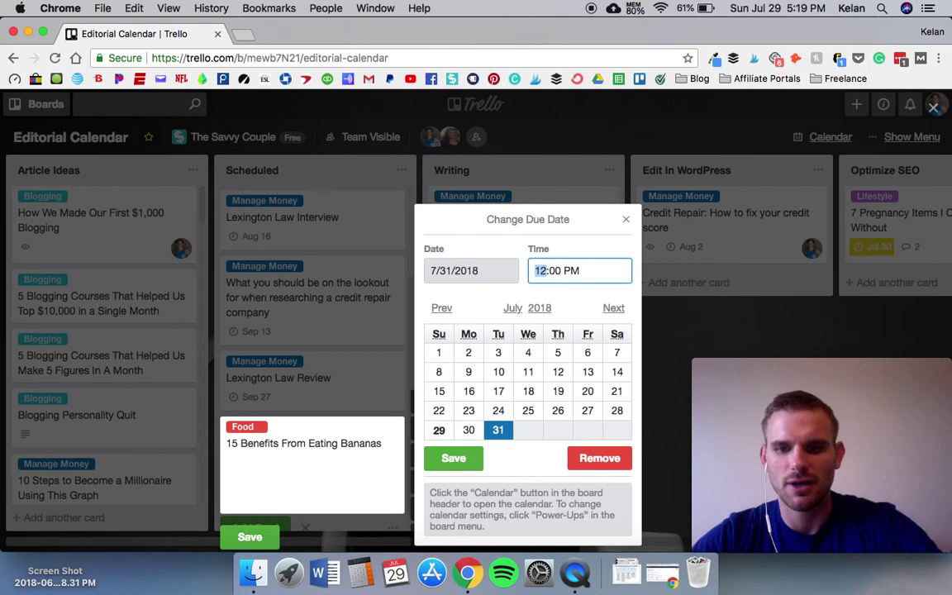
text(8)
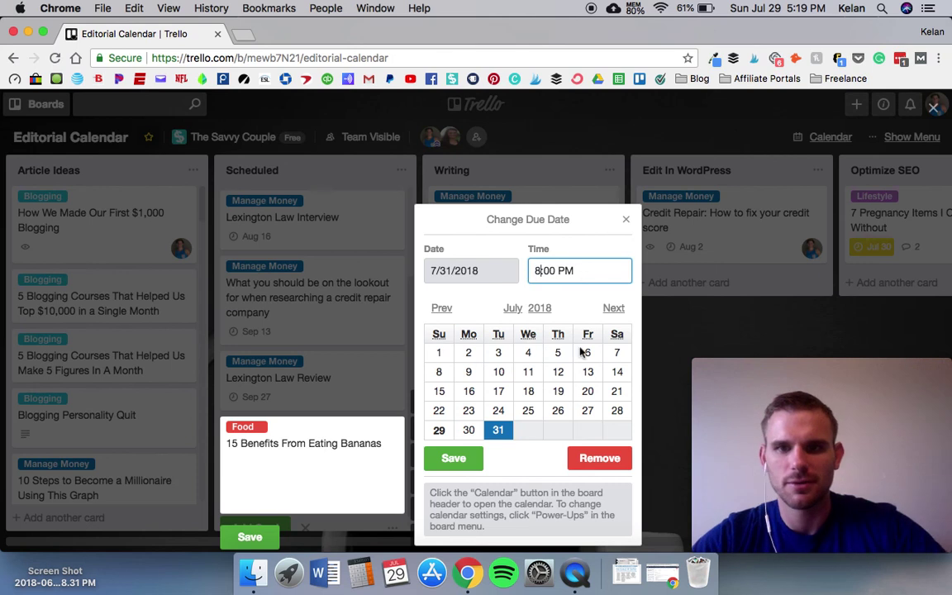
double_click(565, 271)
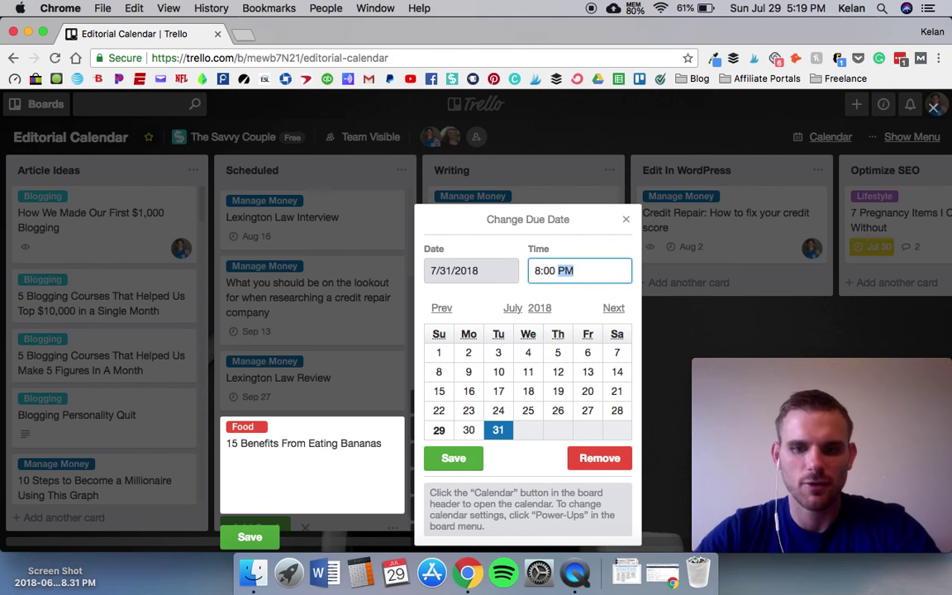
text(am)
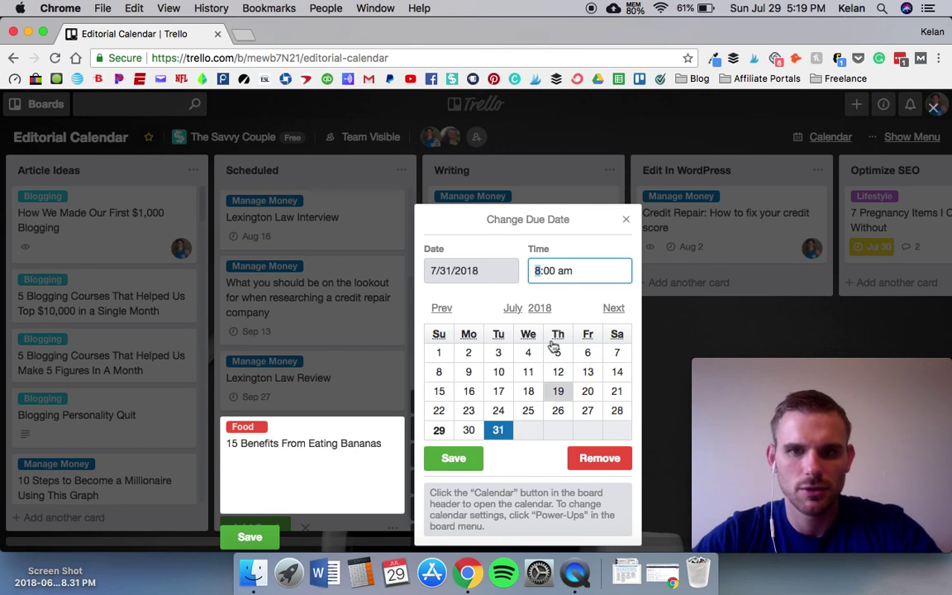
click(613, 308)
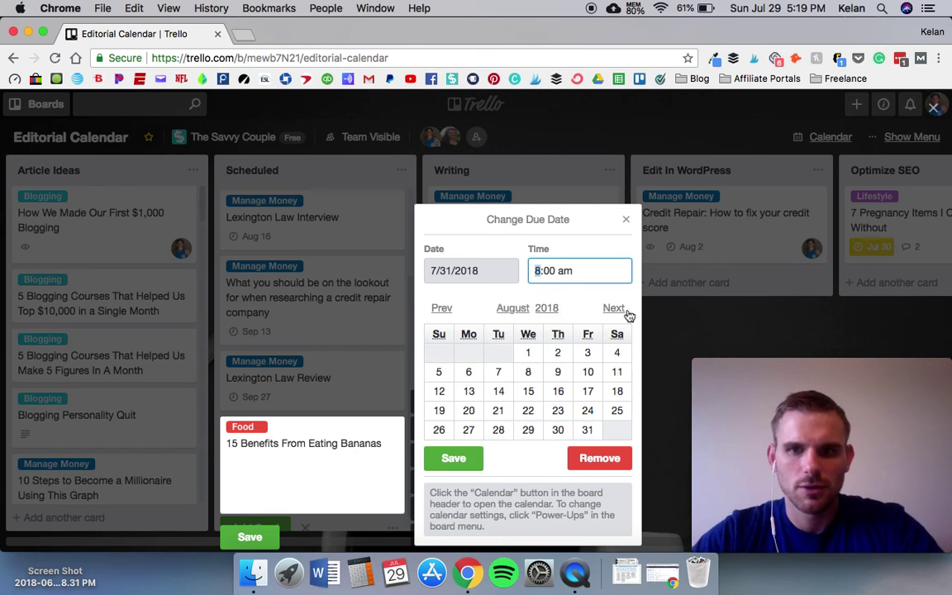
click(527, 354)
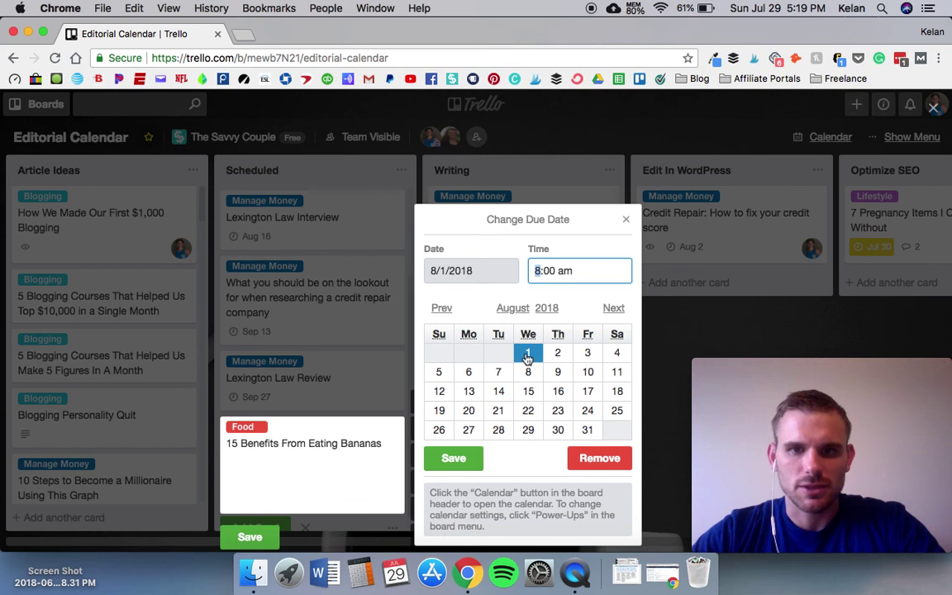
click(474, 468)
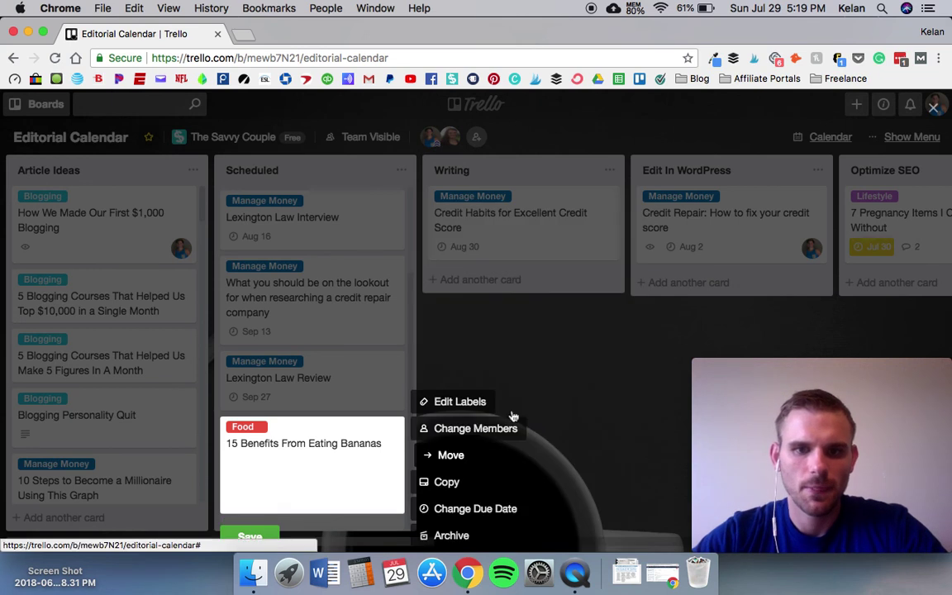
click(248, 537)
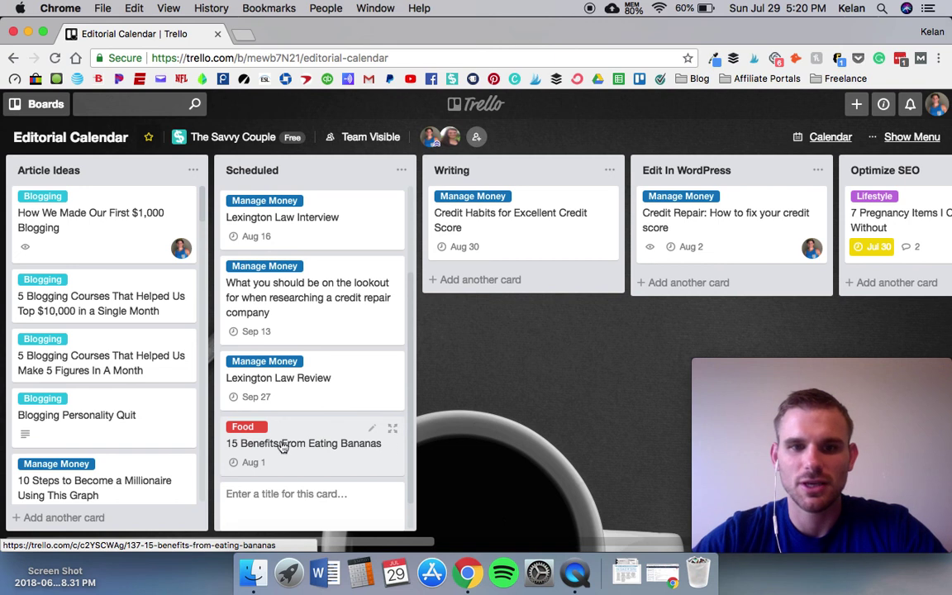
Step: Move the bananas card to the end of the Writing list, and look over the remaining lists through Completed
drag(283, 446, 506, 273)
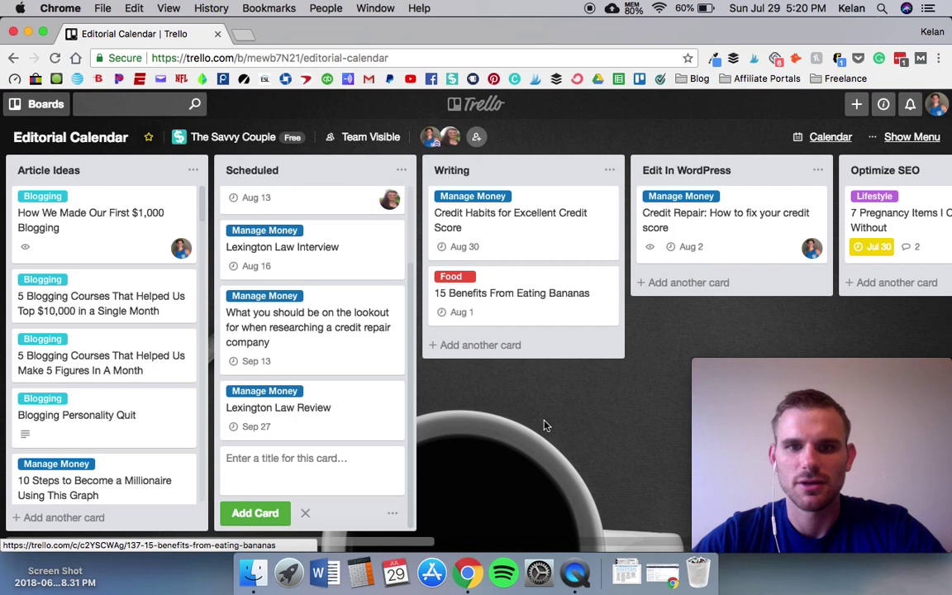
scroll(543, 426, right, 10)
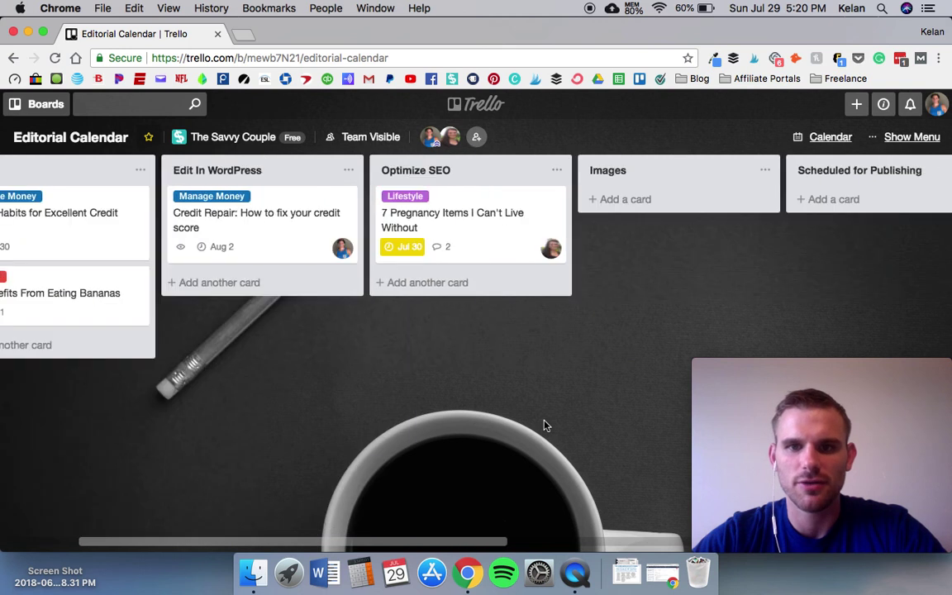
scroll(544, 425, right, 5)
scroll(543, 426, right, 8)
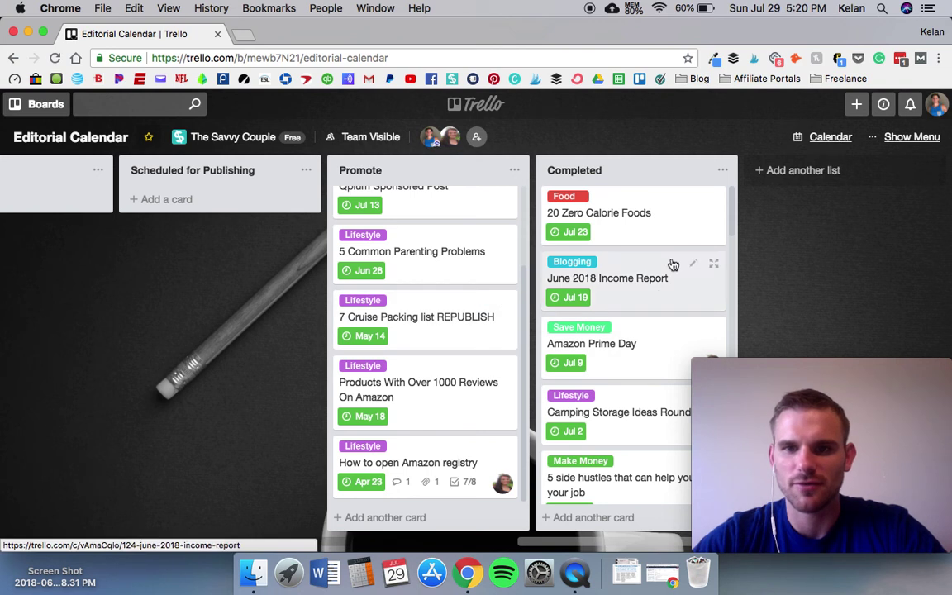
scroll(674, 265, down, 10)
scroll(673, 264, up, 7)
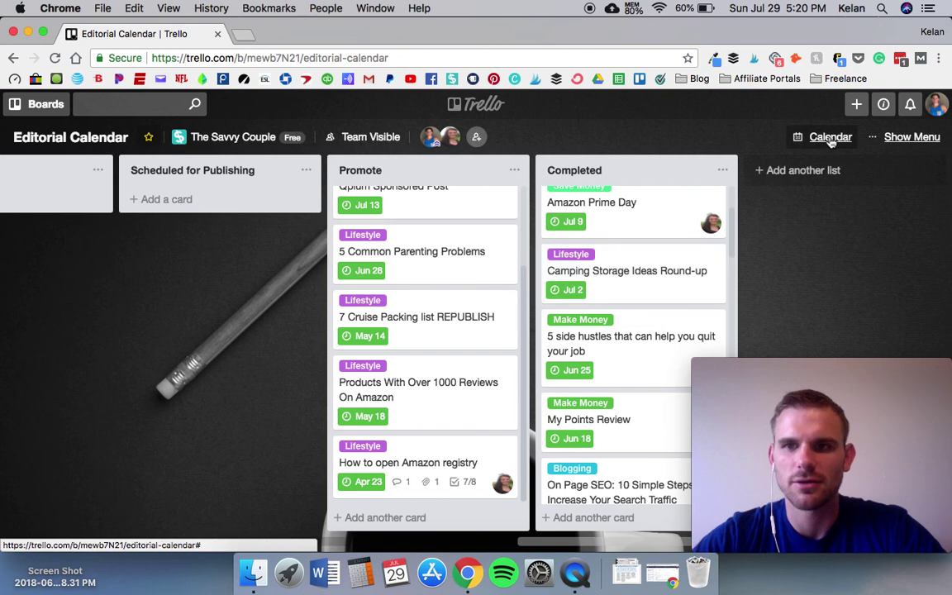
Step: Show the board's calendar and reschedule the 15 Benefits From Eating Bananas card from August 1 to August 8
click(831, 137)
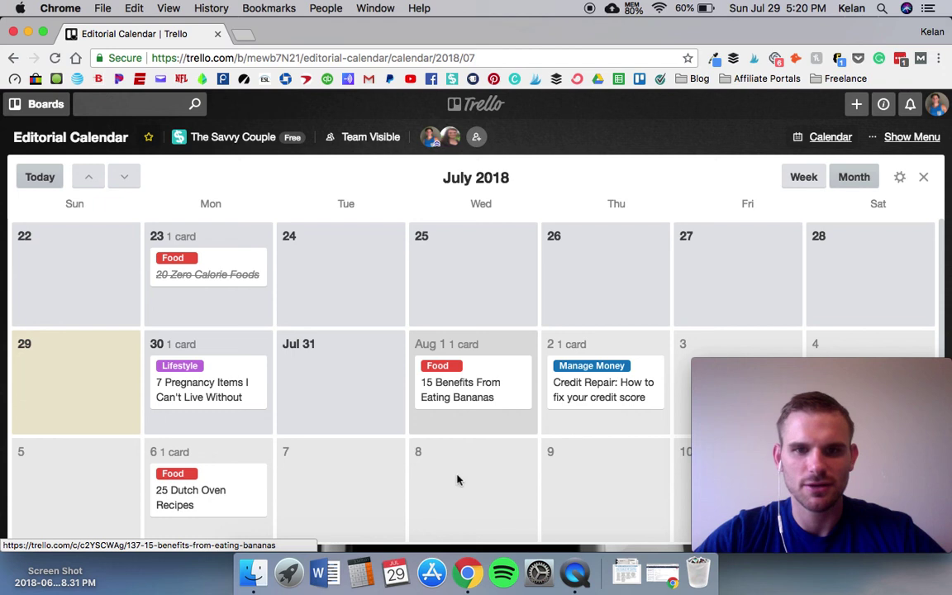
drag(459, 479, 460, 481)
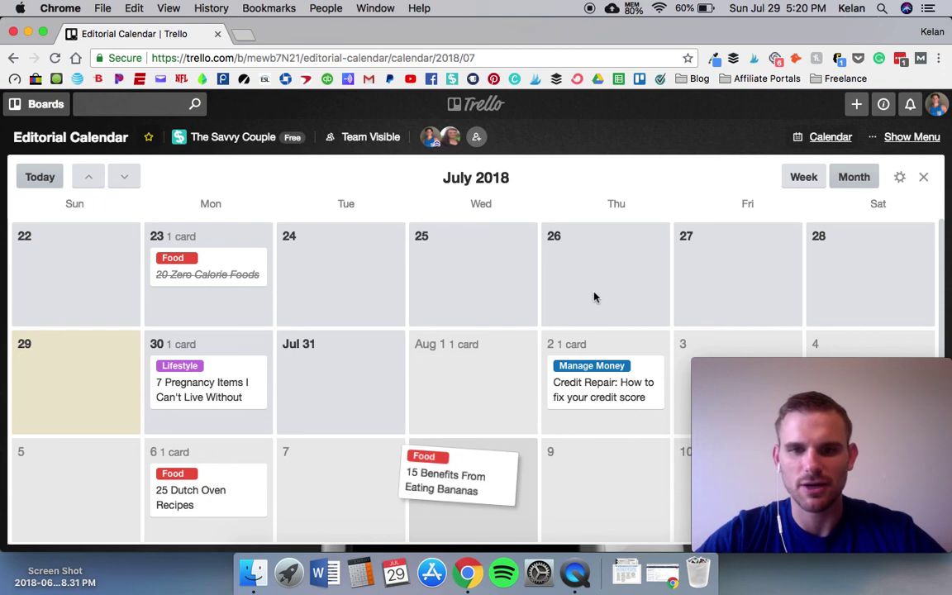